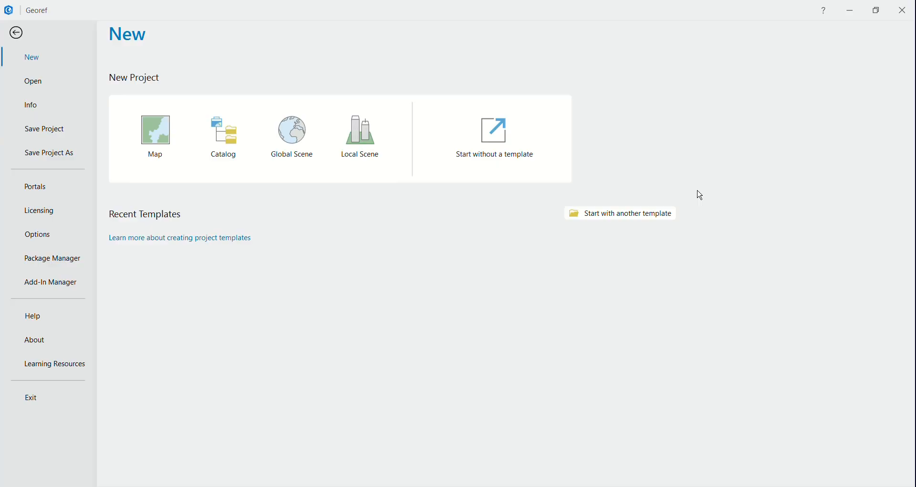
# Step: Create a new map project named CadastralMap without saving the changes to the Georef project
pyautogui.click(160, 132)
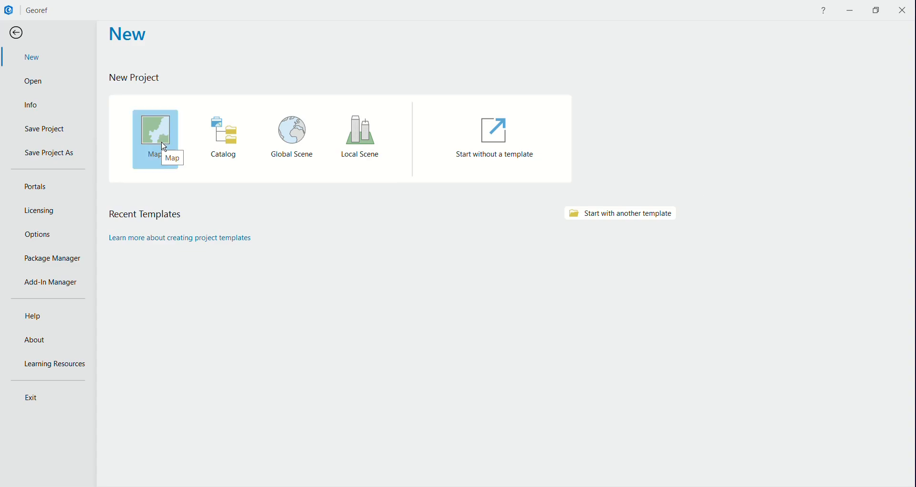
pyautogui.click(165, 147)
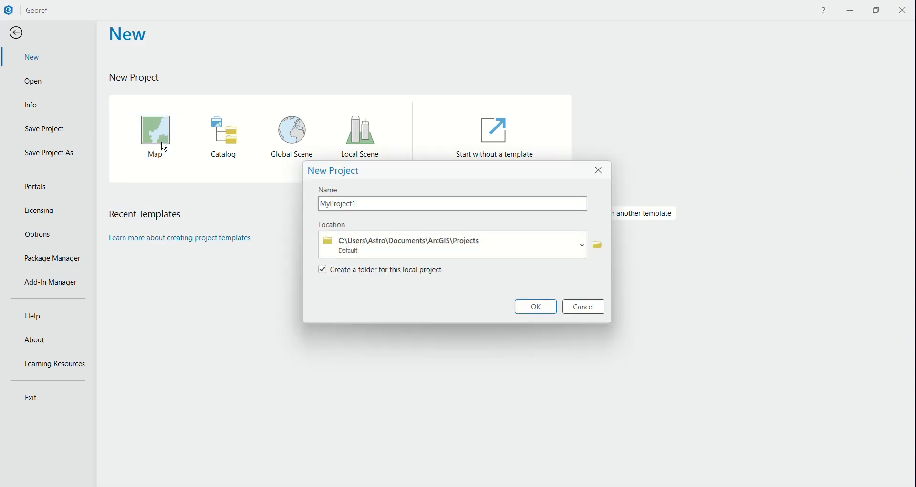
pyautogui.doubleClick(324, 199)
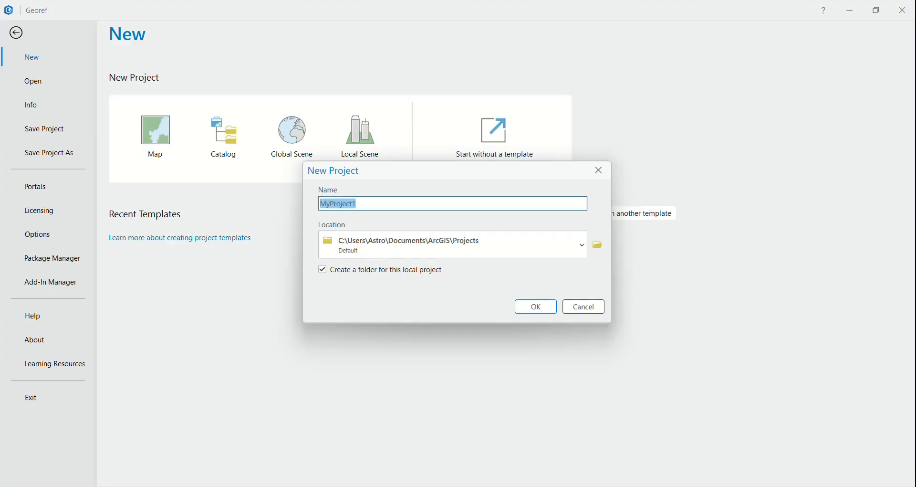
pyautogui.click(744, 486)
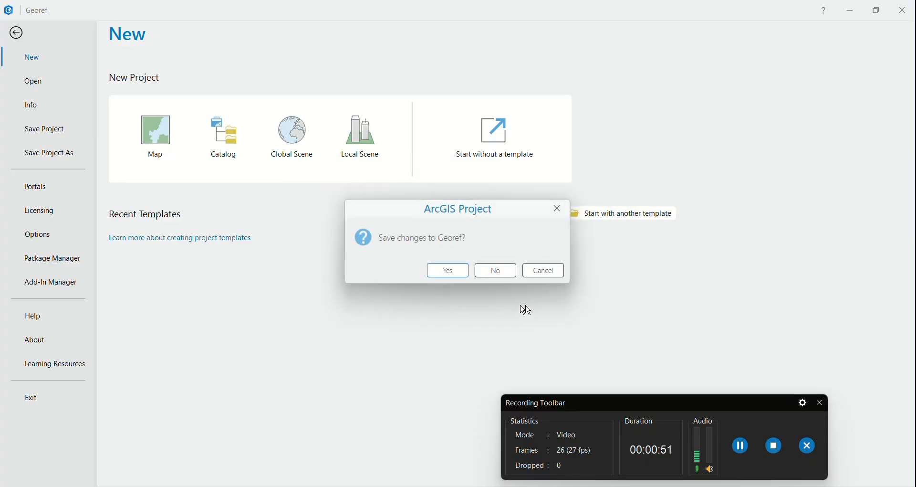
pyautogui.click(489, 273)
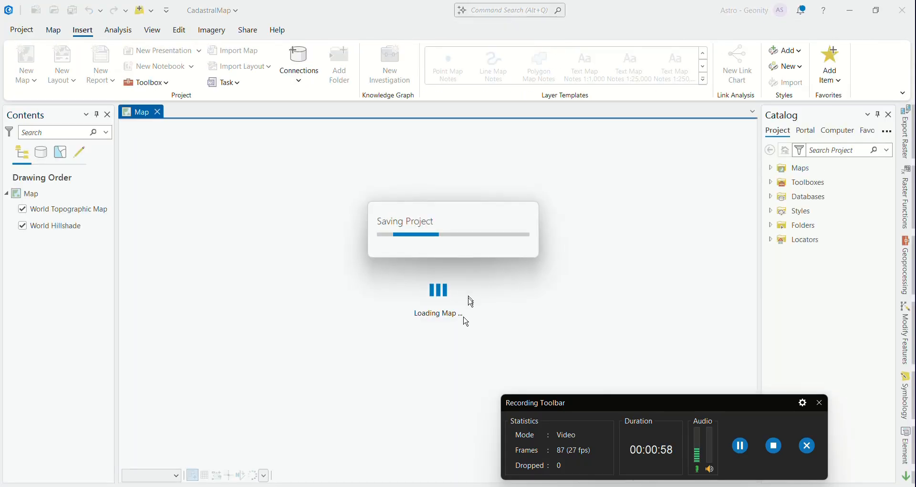
# Step: Add the Pointdata.txt file from the Final Assignment folder to the map
pyautogui.hotkey('alt', 'Tab')
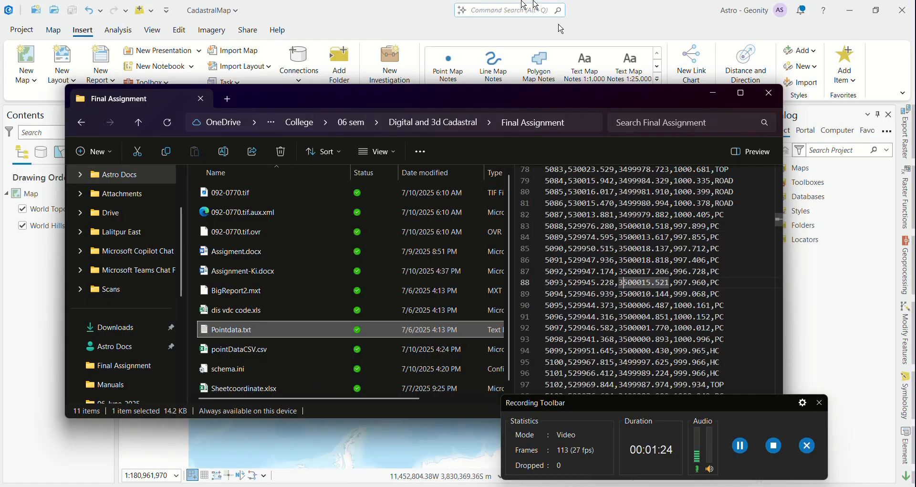
pyautogui.click(571, 2)
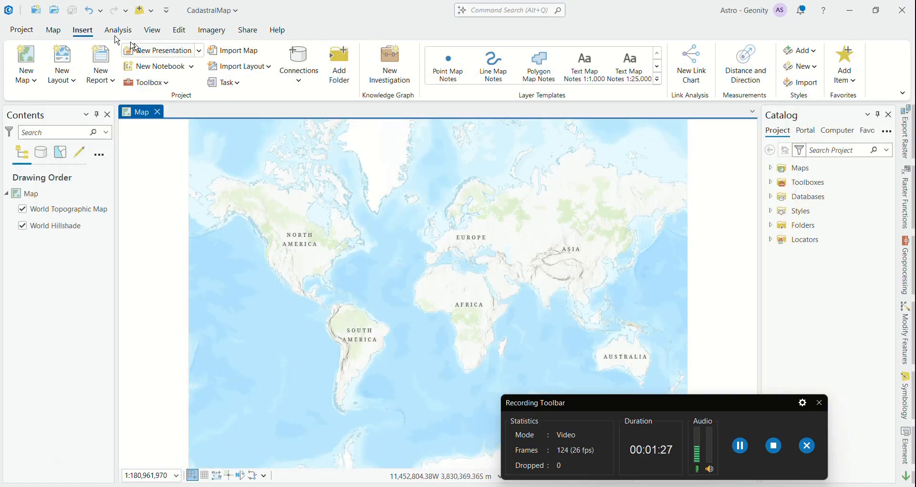
pyautogui.click(53, 30)
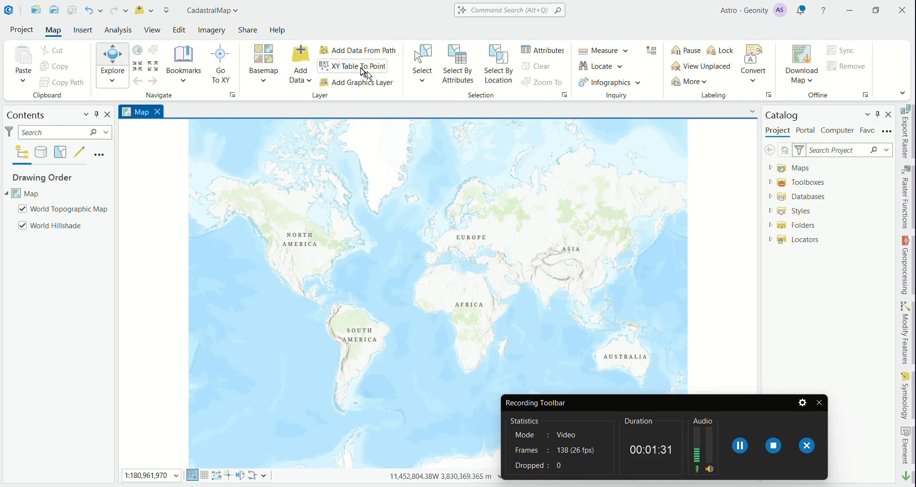
pyautogui.click(300, 58)
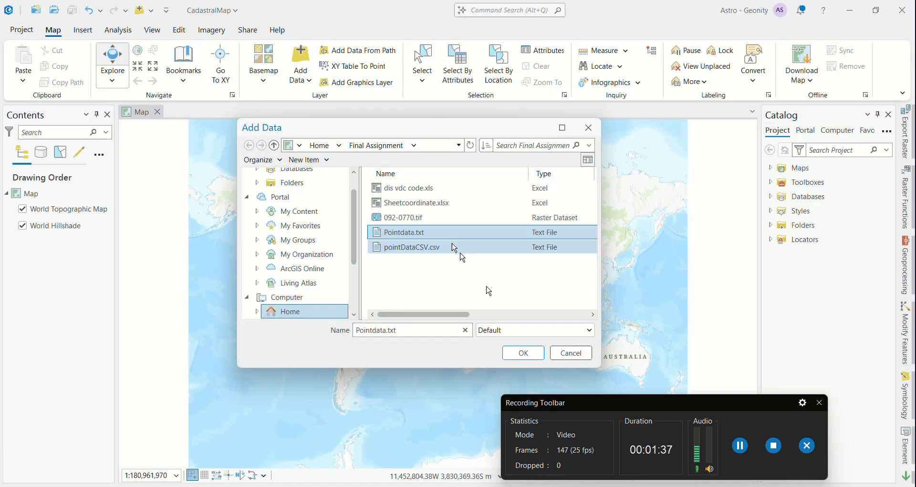
pyautogui.click(524, 353)
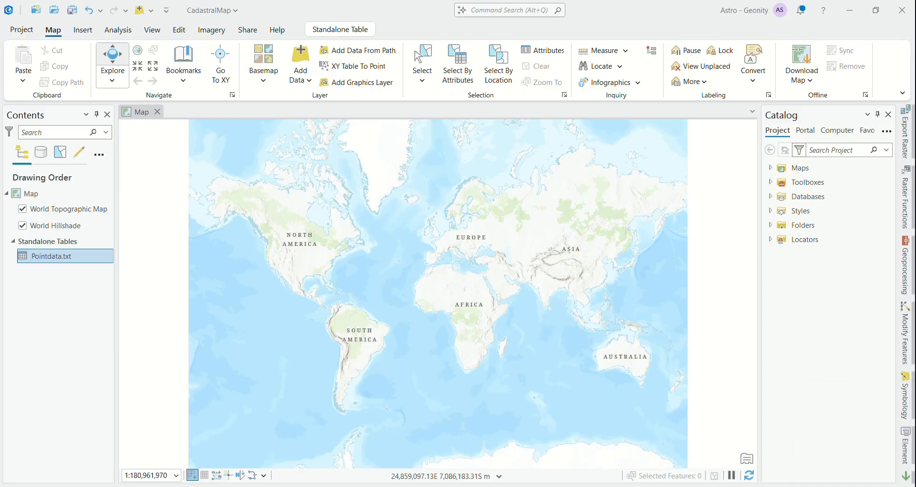
# Step: Open the Pointdata.txt standalone table and examine its point number and coordinate fields
pyautogui.rightClick(45, 257)
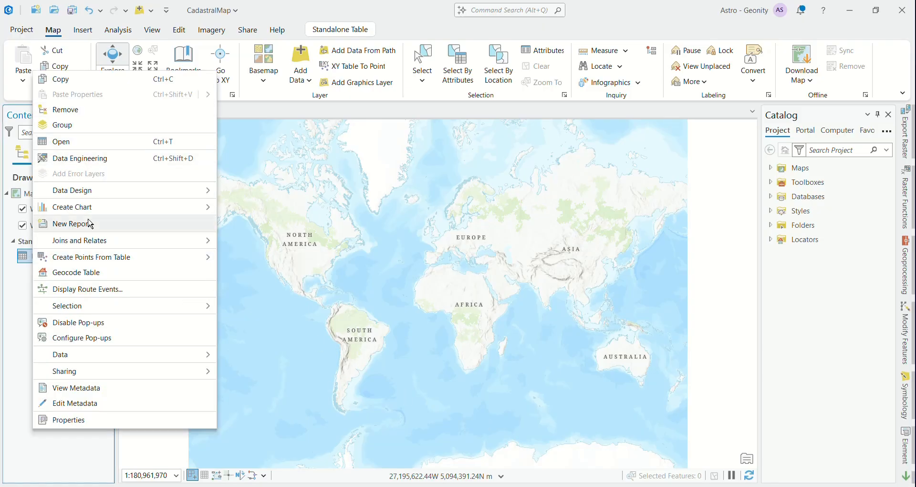
pyautogui.click(91, 142)
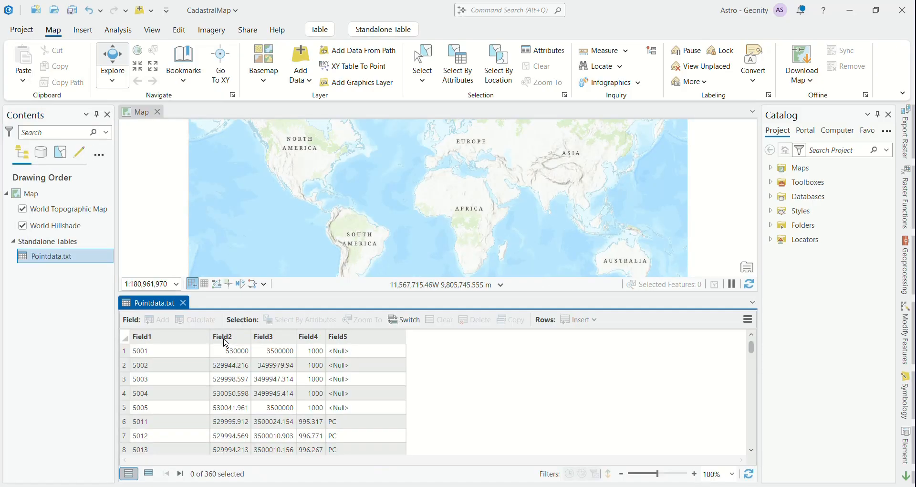
pyautogui.click(170, 339)
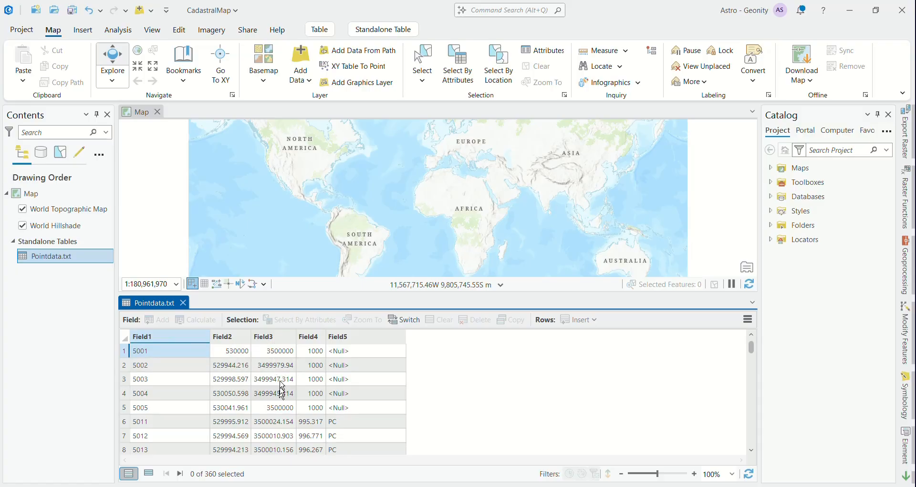
# Step: Set up XY Table To Point for the Pointdata.txt table with the output feature class named Pointdata_Feature
pyautogui.rightClick(44, 262)
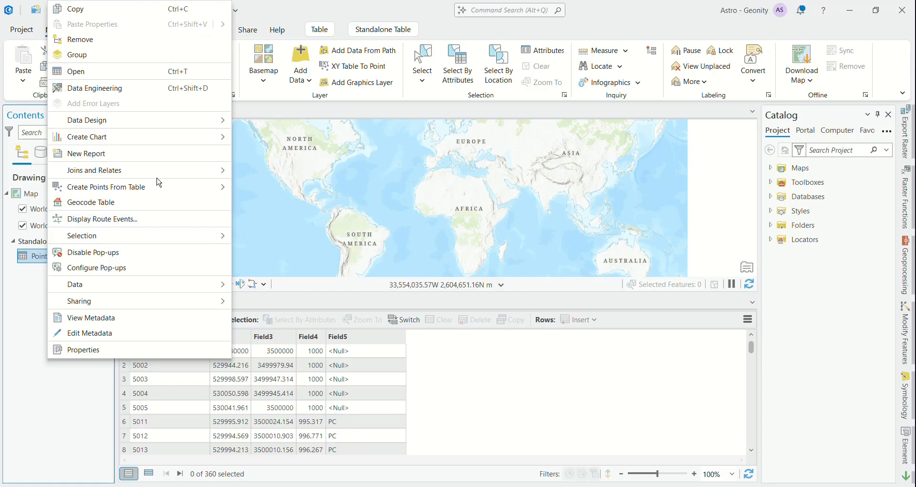
pyautogui.moveTo(172, 175)
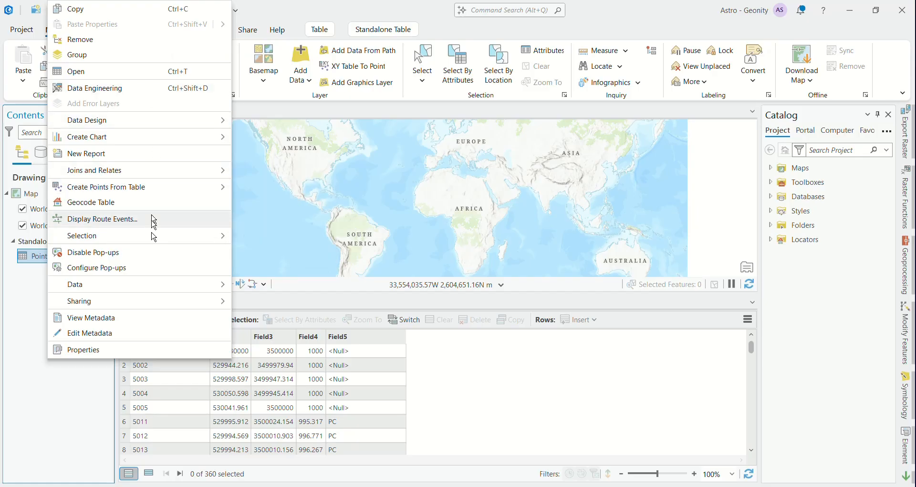
pyautogui.moveTo(163, 192)
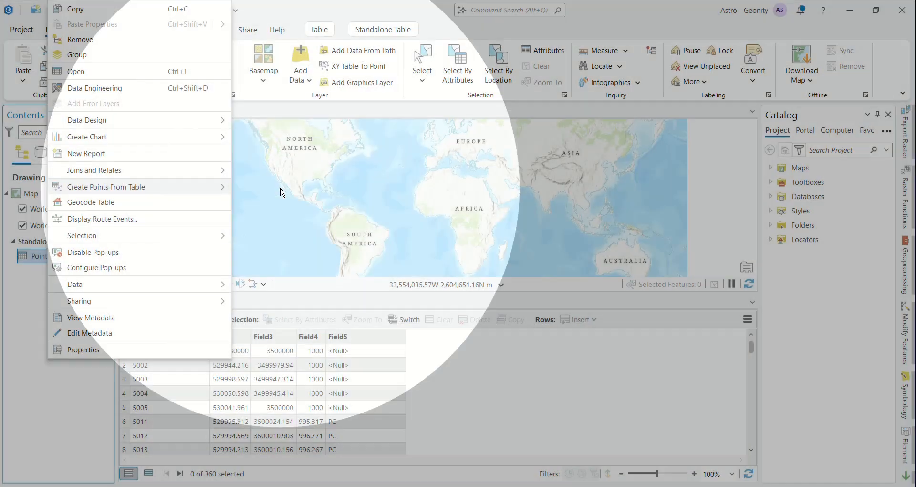
pyautogui.click(282, 191)
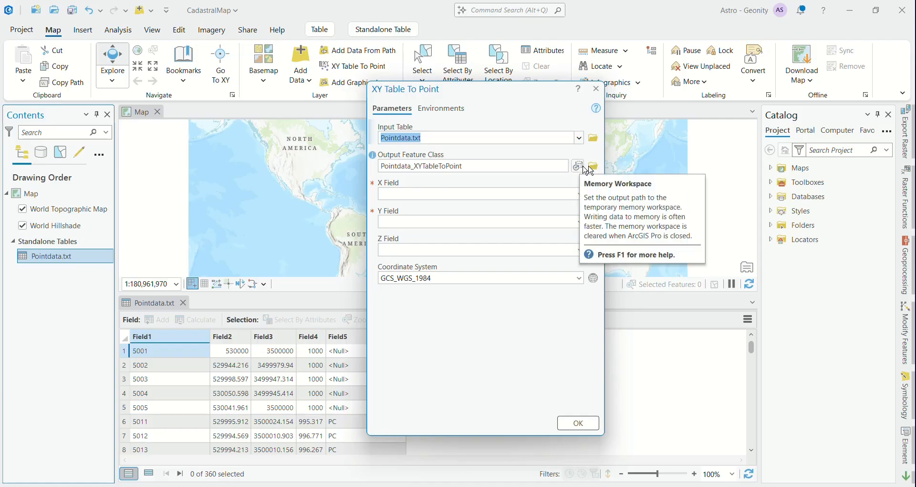
pyautogui.click(543, 166)
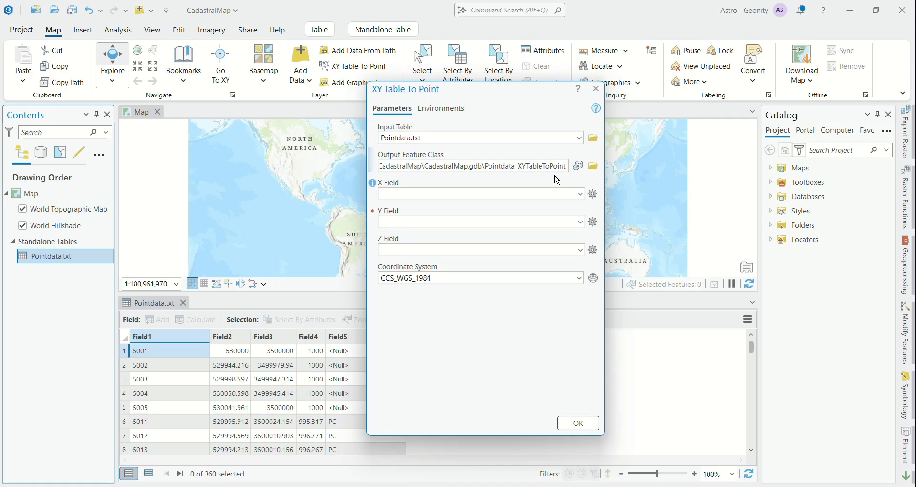
pyautogui.press('BackSpace')
pyautogui.press('BackSpace')
pyautogui.press('BackSpace')
pyautogui.press('BackSpace')
pyautogui.press('BackSpace')
pyautogui.press('BackSpace')
pyautogui.press('BackSpace')
pyautogui.press('BackSpace')
pyautogui.press('BackSpace')
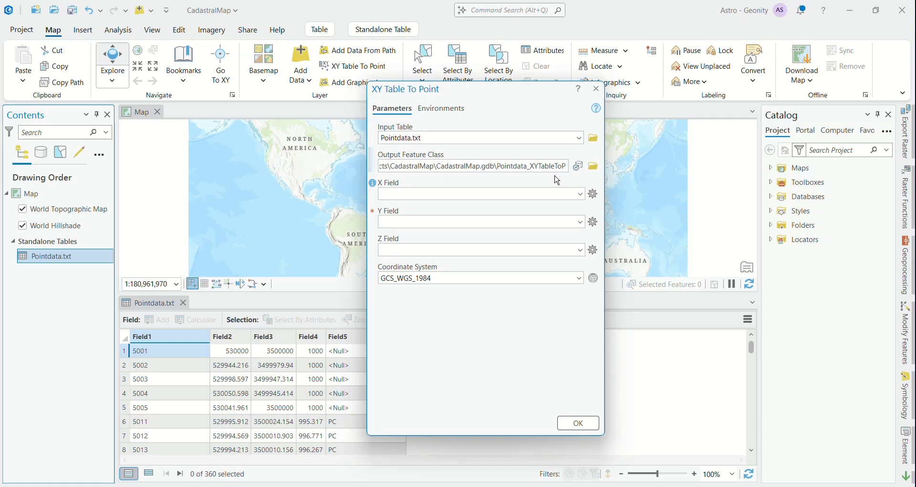
pyautogui.press('BackSpace')
pyautogui.press('BackSpace')
pyautogui.press('BackSpace')
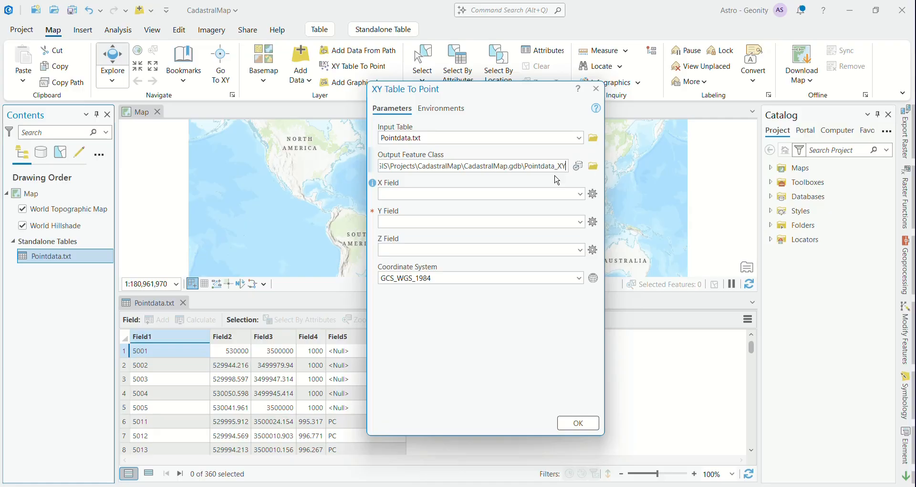
pyautogui.press('BackSpace')
pyautogui.press('BackSpace')
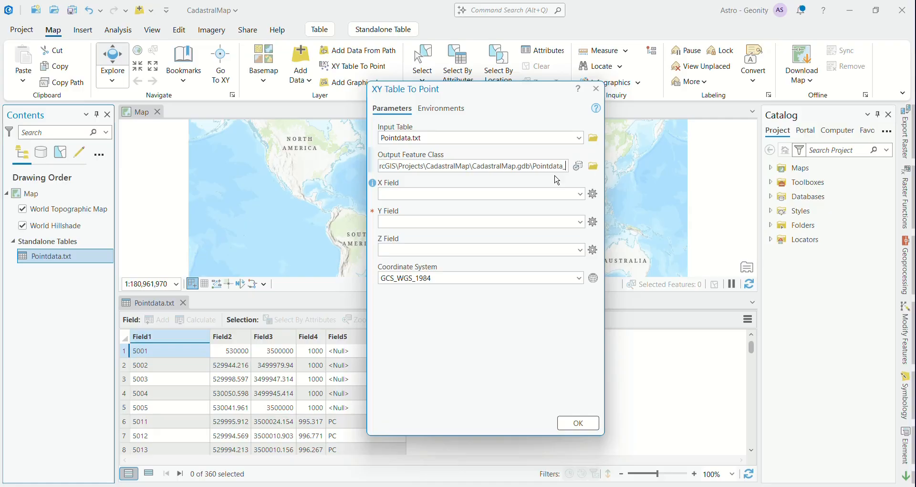
pyautogui.write('Fea')
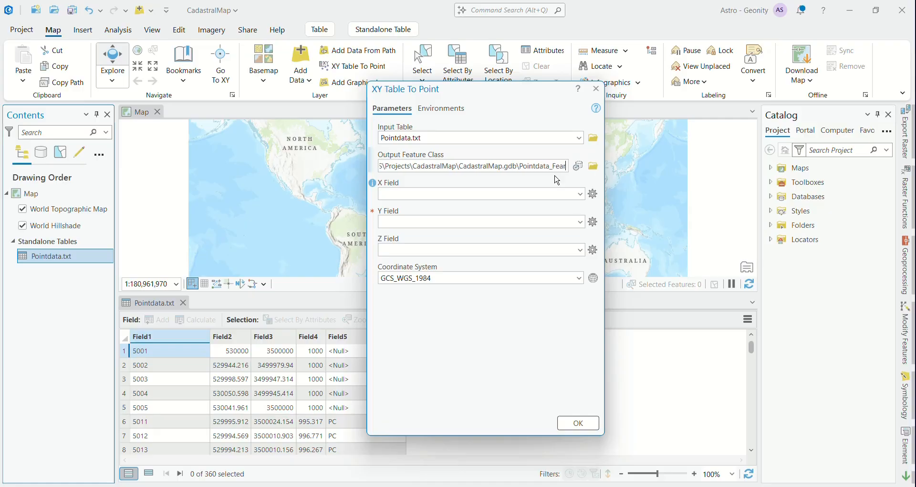
pyautogui.write('ture')
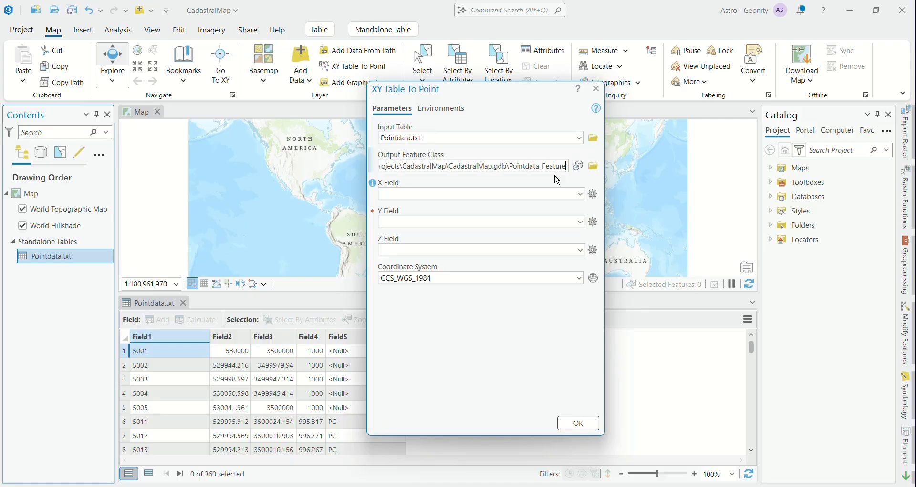
# Step: Assign Field2 as the X field, Field3 as the Y field and Field4 as the Z field
pyautogui.click(581, 193)
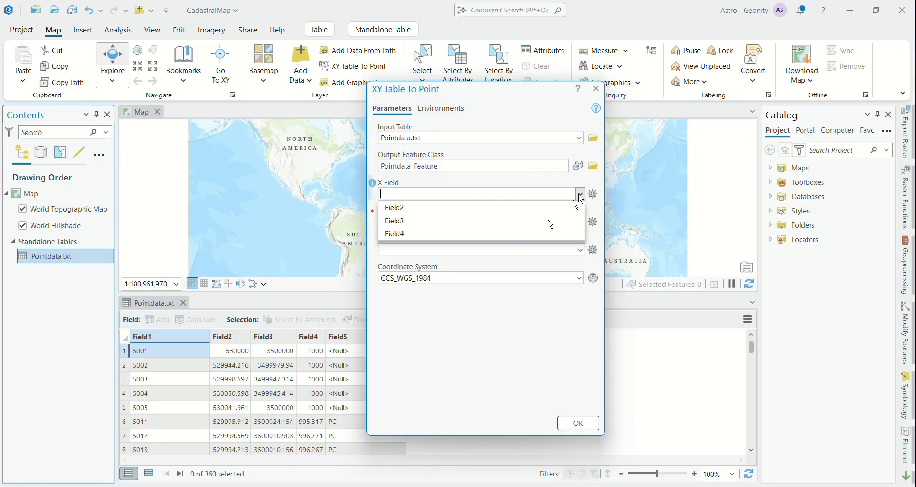
pyautogui.click(500, 210)
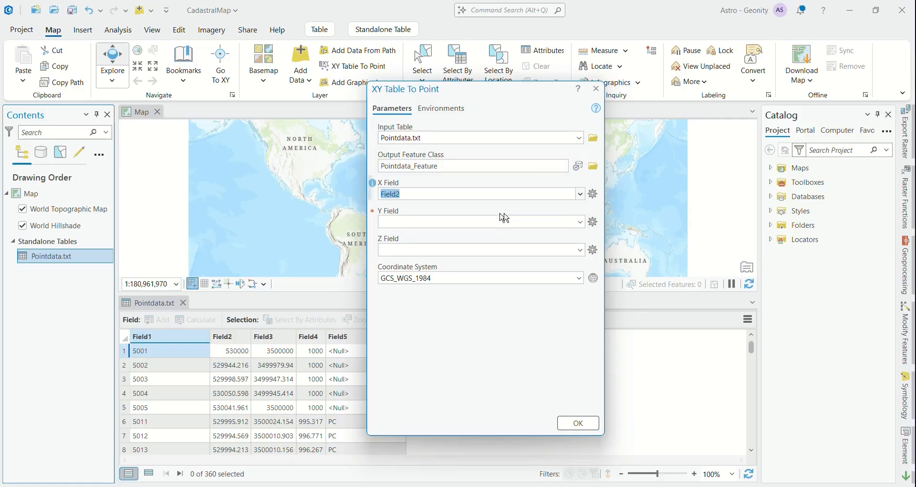
pyautogui.click(580, 222)
pyautogui.click(549, 250)
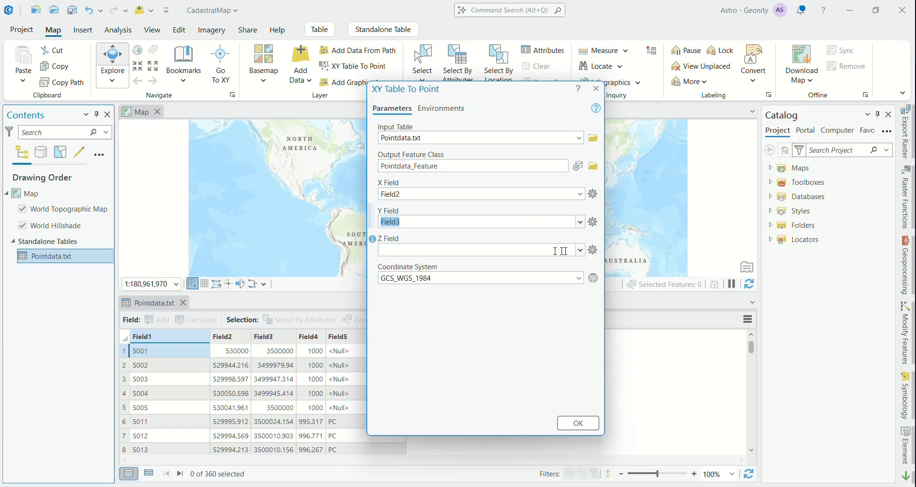
pyautogui.click(579, 250)
pyautogui.click(512, 289)
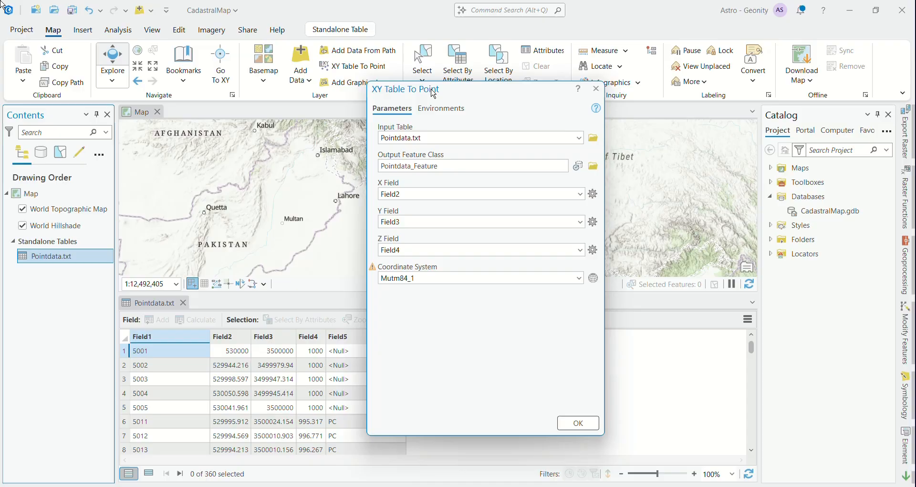
# Step: Inspect the parameters for a new projected coordinate system, including Scale Factor, and apply the custom Mutm84_1 as the XY coordinate system
pyautogui.click(592, 278)
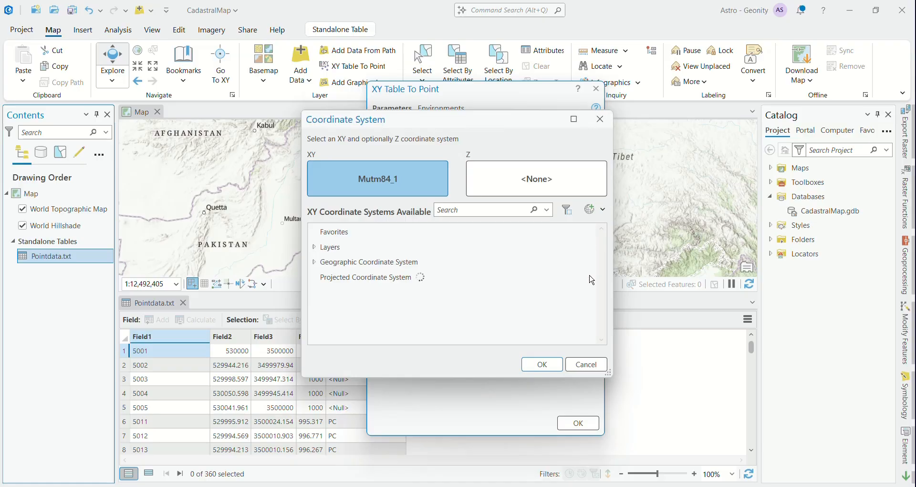
pyautogui.click(591, 366)
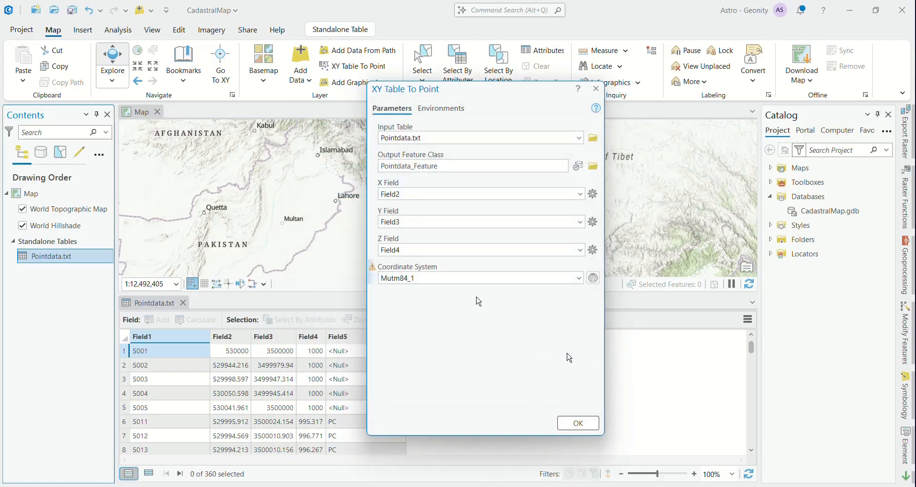
pyautogui.click(593, 278)
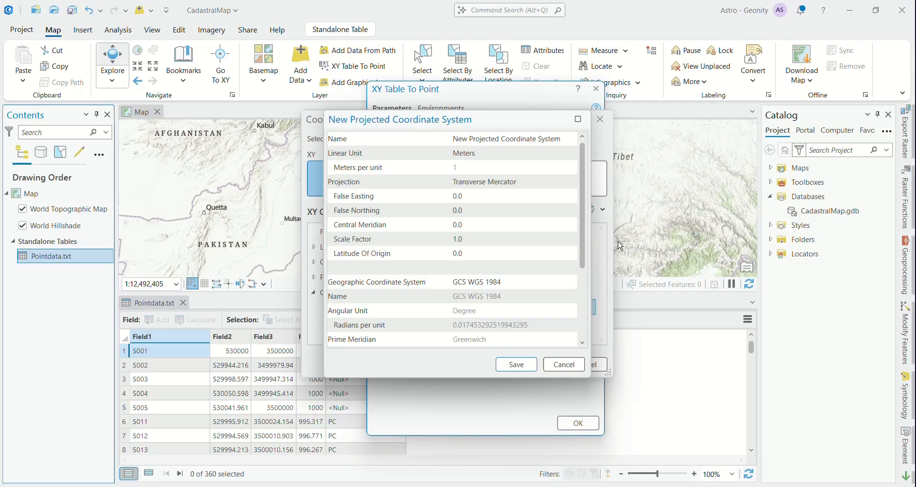
pyautogui.click(466, 239)
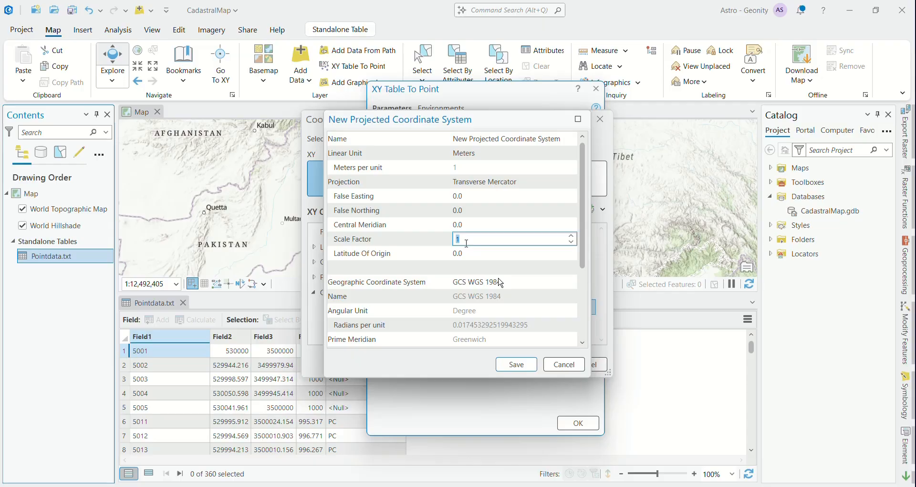
pyautogui.click(525, 364)
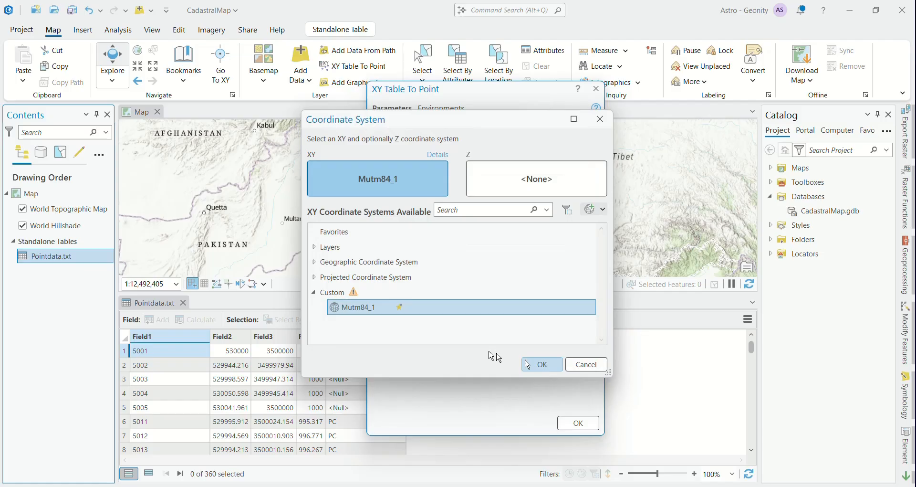
pyautogui.click(527, 364)
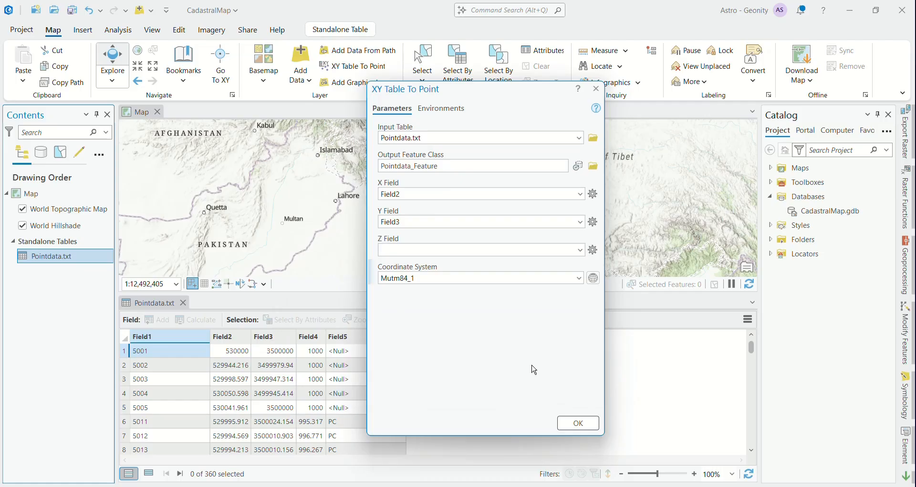
# Step: Run XY Table To Point to create the point features, and enlarge the map view above the attribute table
pyautogui.click(591, 426)
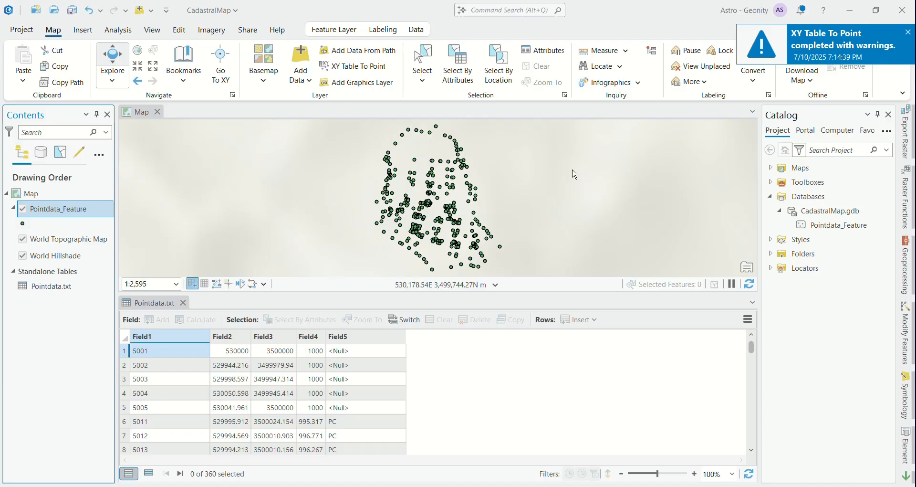
pyautogui.moveTo(553, 294); pyautogui.dragTo(553, 347)
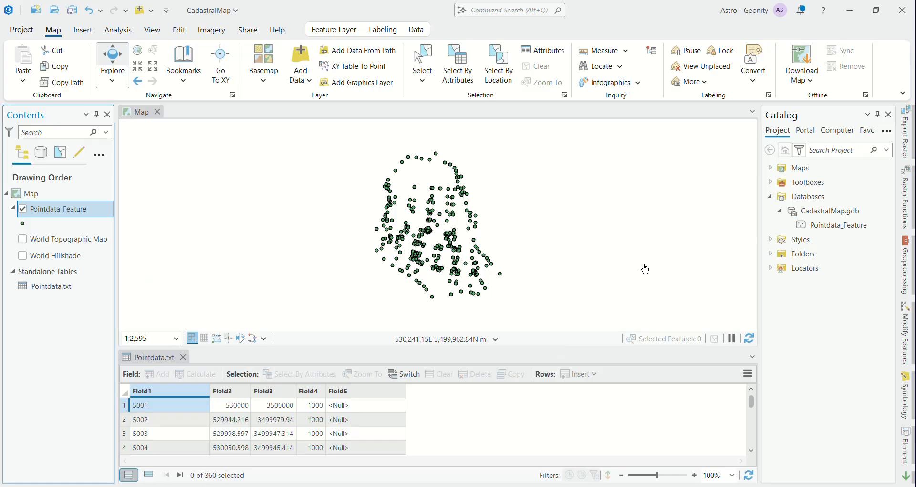
# Step: Label the Pointdata_Feature points with their survey codes and close the Pointdata.txt table
pyautogui.rightClick(64, 208)
pyautogui.click(117, 324)
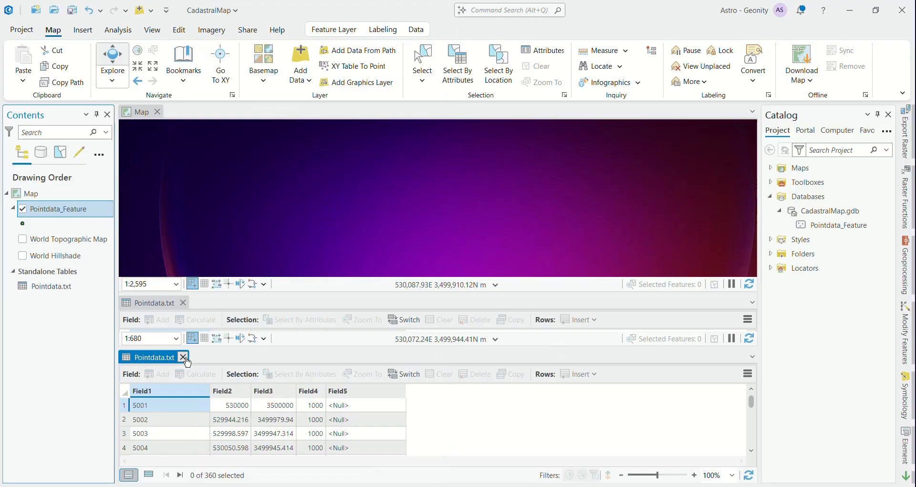
pyautogui.click(183, 357)
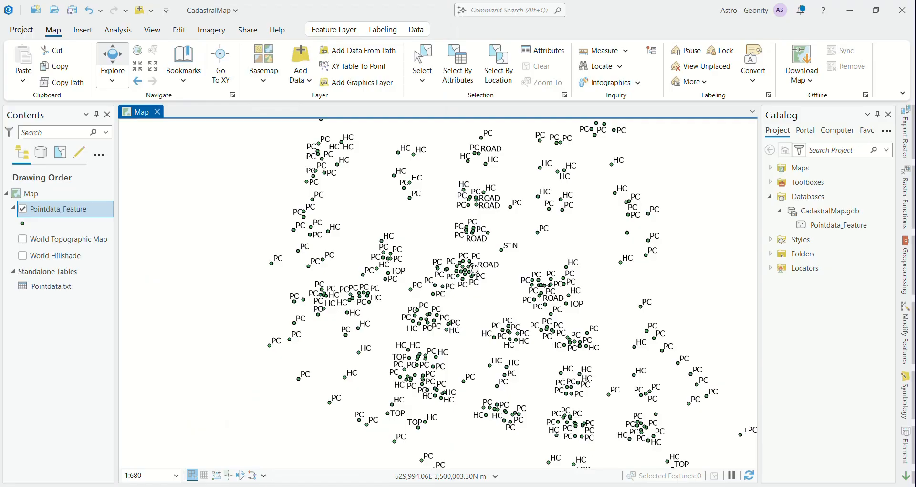
pyautogui.scroll(2, 474, 268)
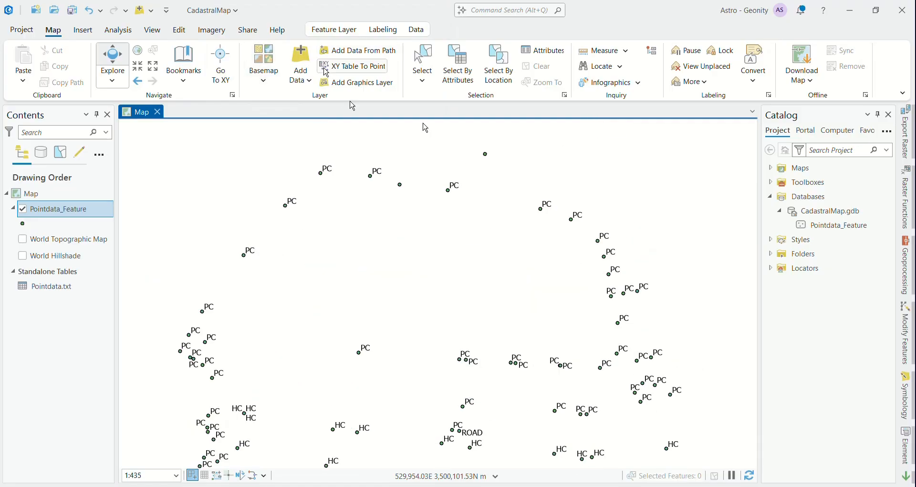
# Step: Create a polygon feature class named Parcels in CadastralMap.gdb with one added field and the Mutm84 coordinate system
pyautogui.rightClick(819, 212)
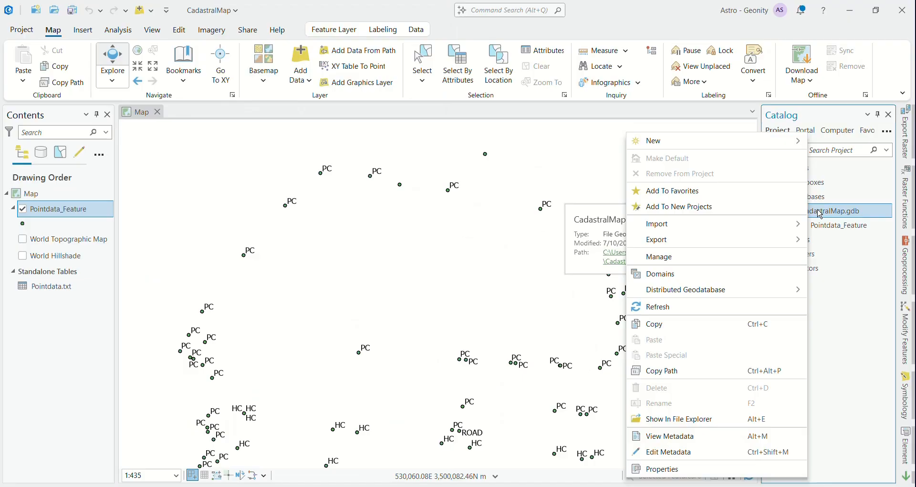
pyautogui.click(562, 163)
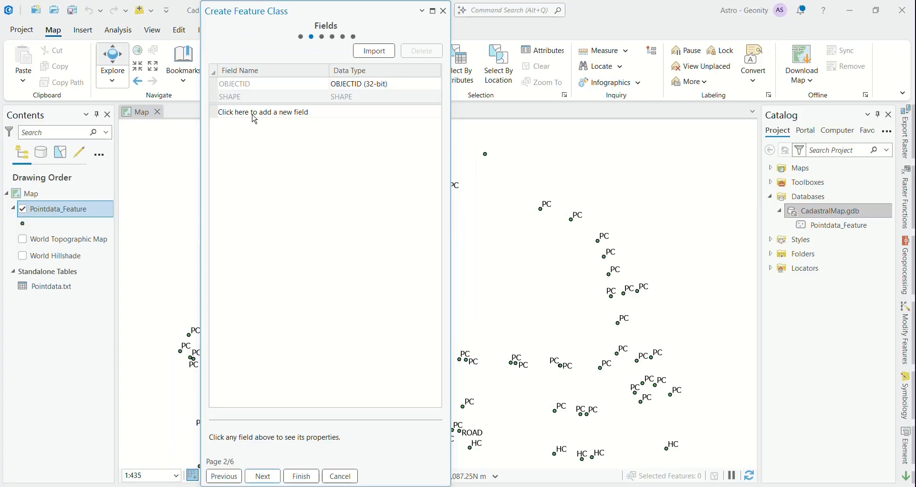
pyautogui.click(255, 112)
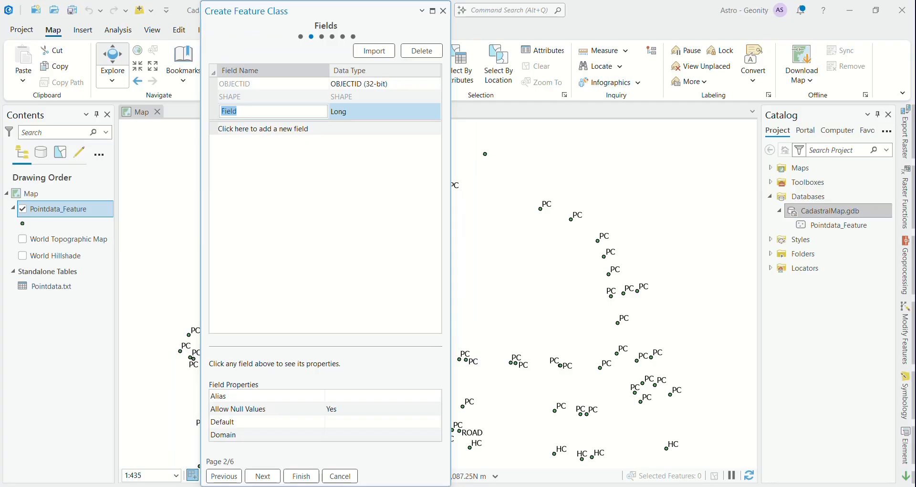
pyautogui.click(262, 476)
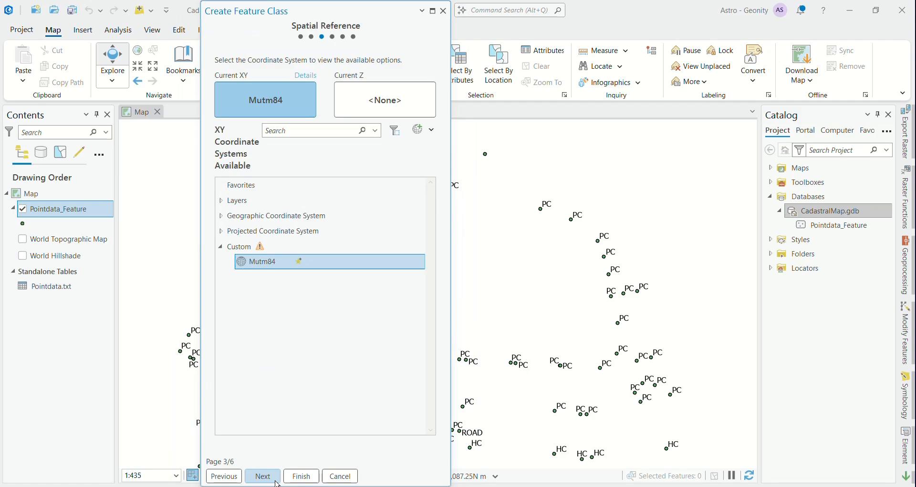
pyautogui.click(298, 475)
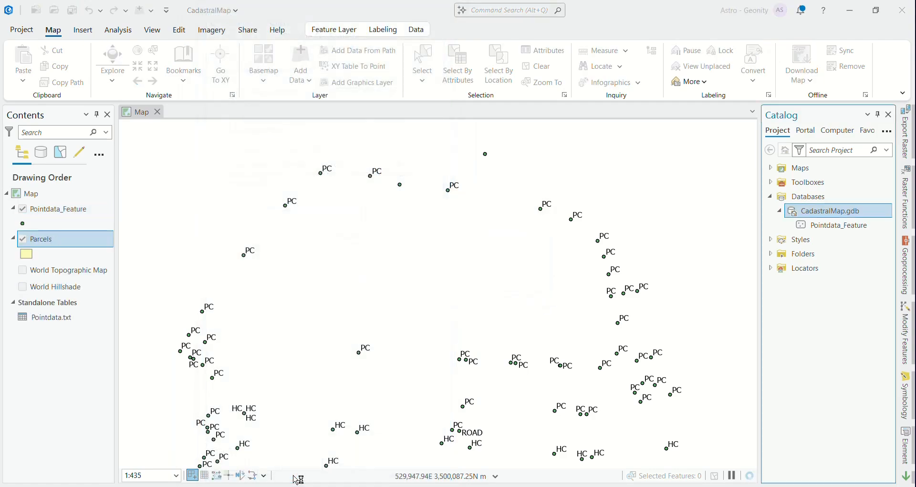
pyautogui.click(818, 227)
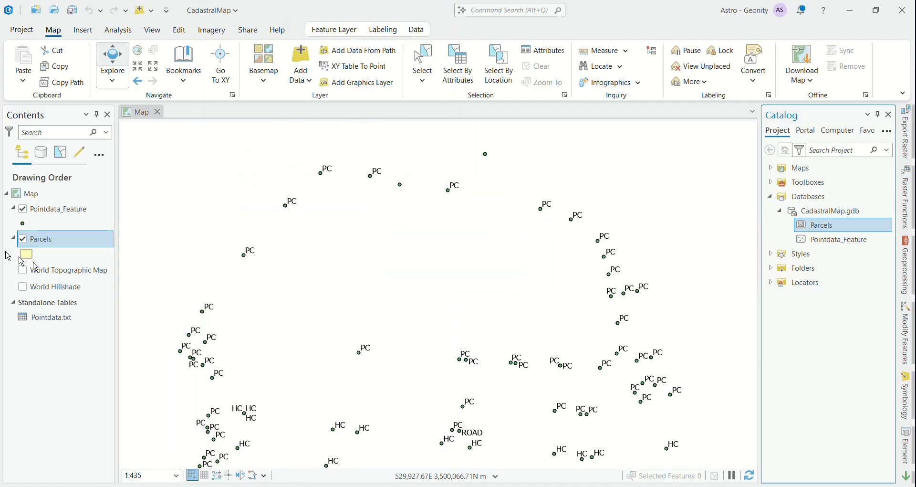
# Step: Open the feature creation templates, dock them beside the map and auto-hide the Catalog
pyautogui.moveTo(306, 196); pyautogui.dragTo(296, 225)
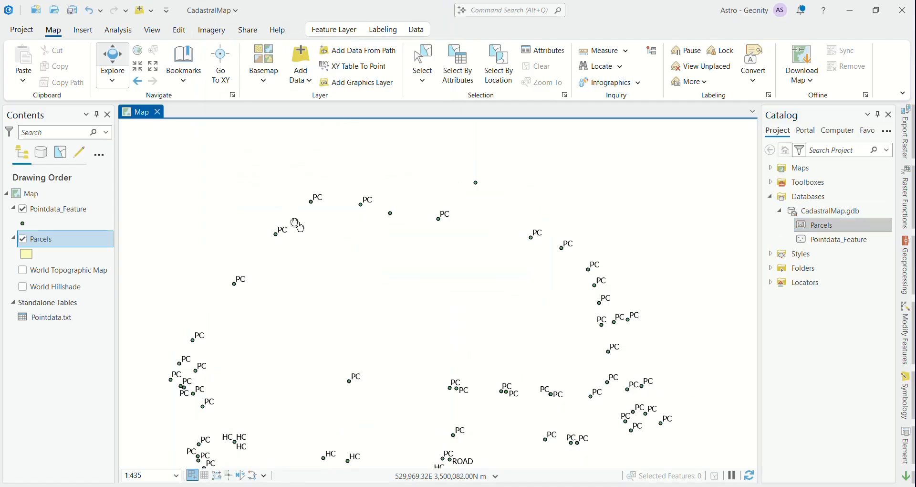
pyautogui.click(175, 30)
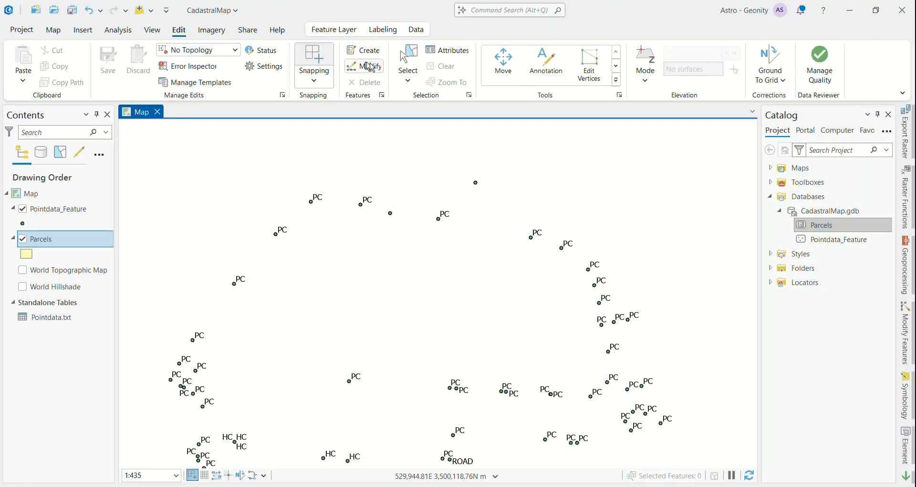
pyautogui.click(379, 53)
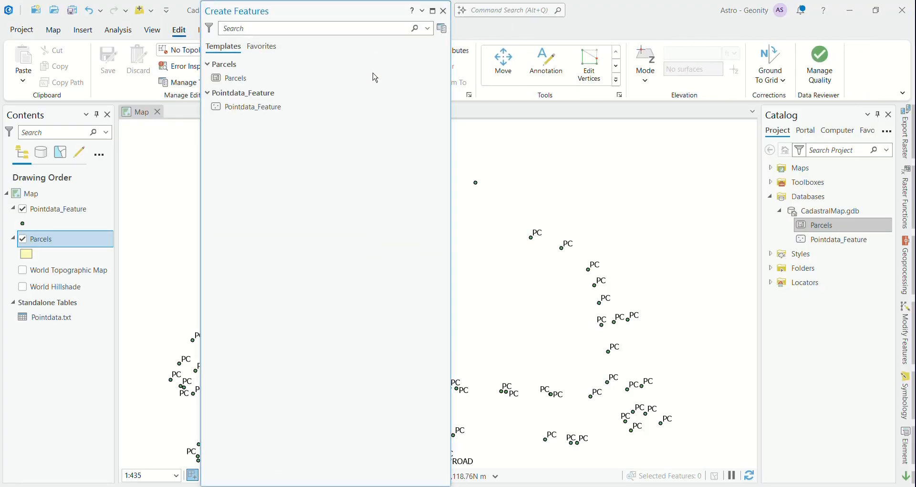
pyautogui.moveTo(332, 12); pyautogui.dragTo(901, 299)
pyautogui.moveTo(900, 299); pyautogui.dragTo(855, 298)
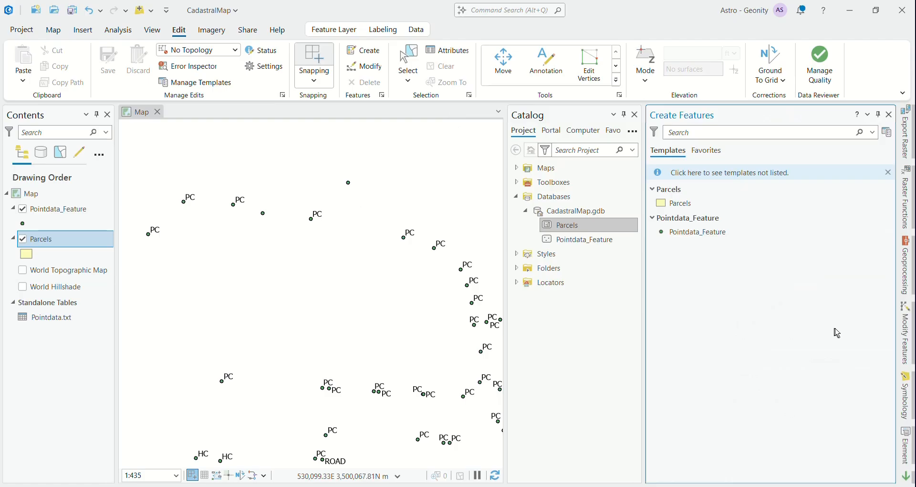
pyautogui.click(624, 114)
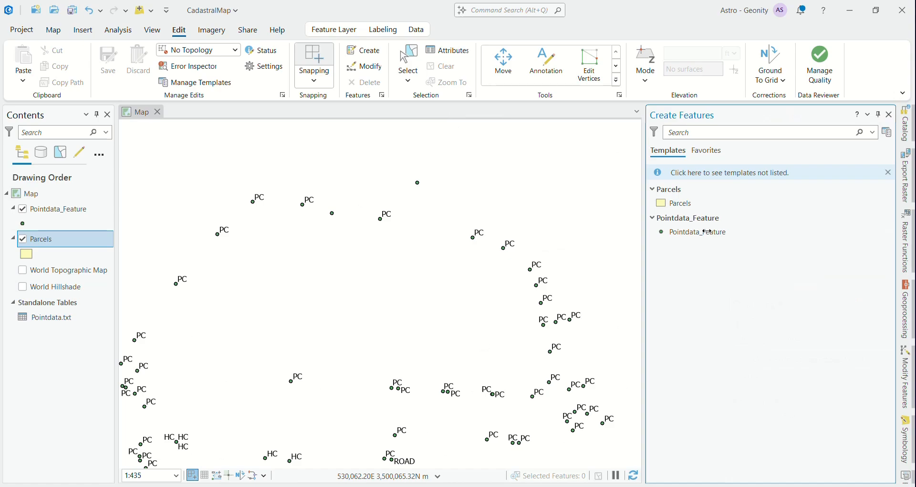
# Step: Digitize the first two adjoining Parcels polygons at the northern end of the survey, snapping their corners to the survey points
pyautogui.click(755, 212)
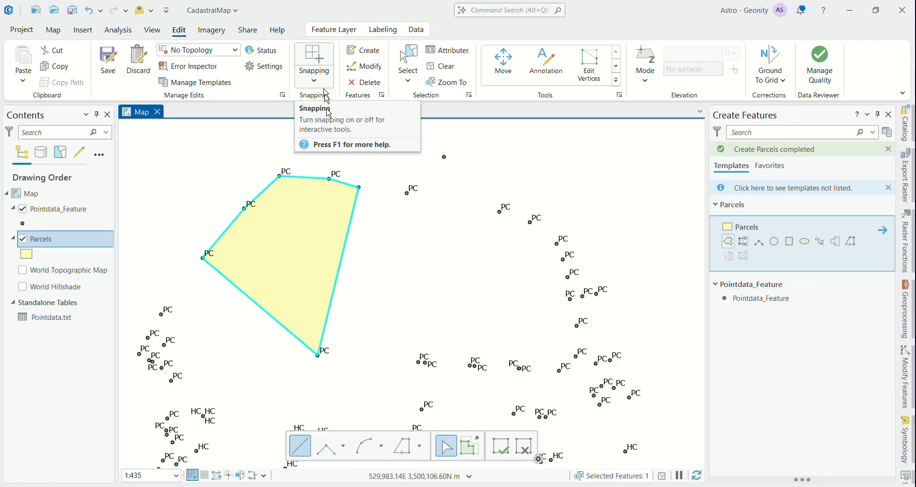
pyautogui.scroll(4, 357, 188)
pyautogui.click(359, 185)
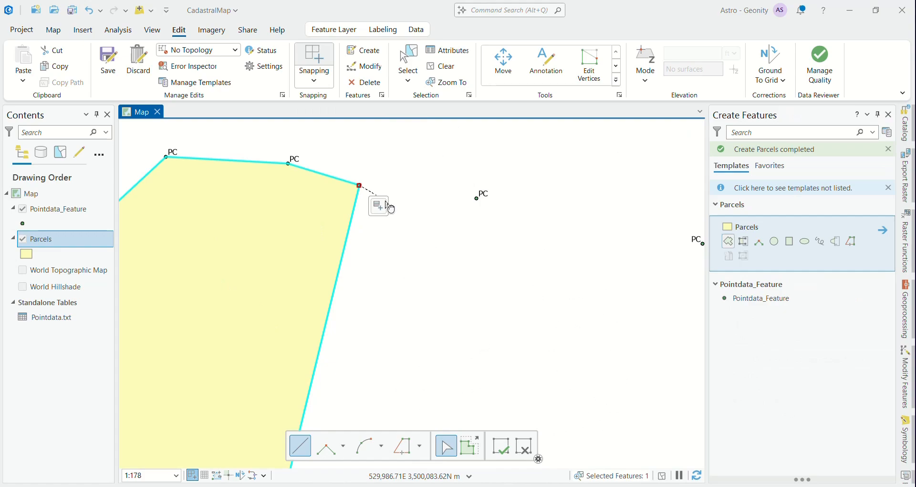
pyautogui.scroll(-4, 389, 206)
pyautogui.click(418, 223)
pyautogui.click(430, 391)
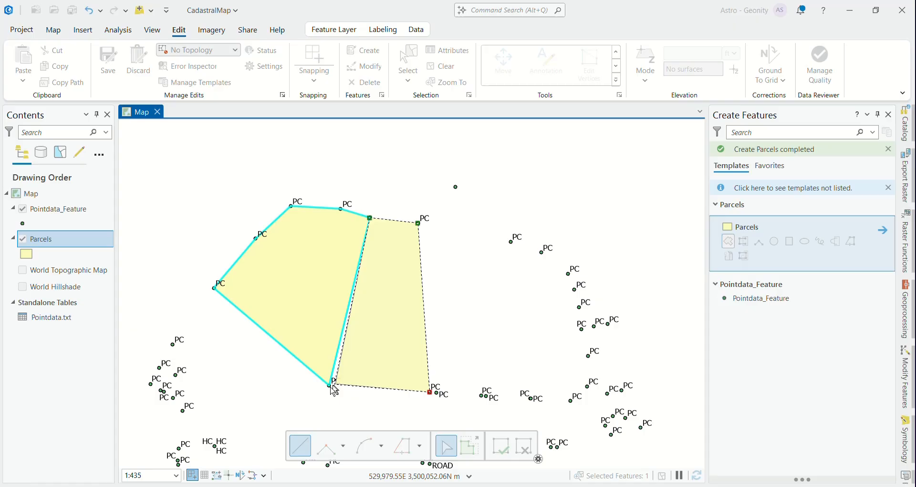
# Step: Digitize the third parcel from the second parcel's southeast corner, snapping along the row of PC points to the east
pyautogui.scroll(6, 334, 389)
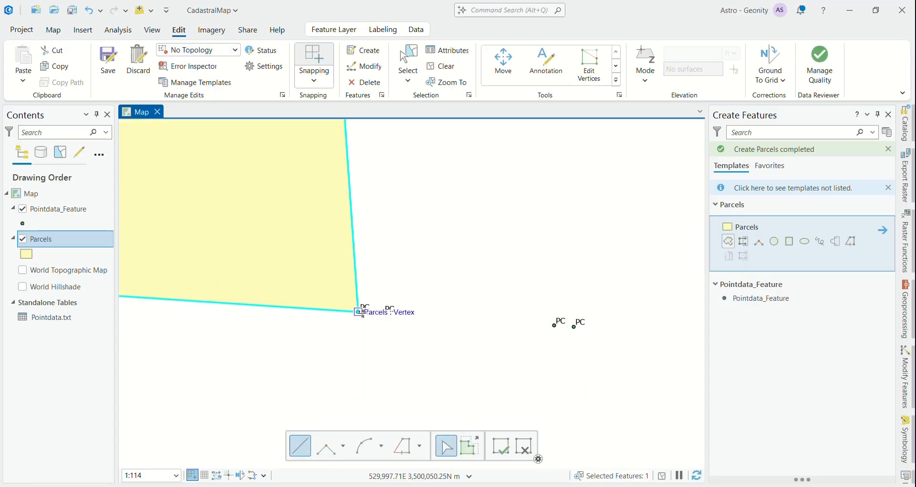
pyautogui.click(358, 312)
pyautogui.click(383, 313)
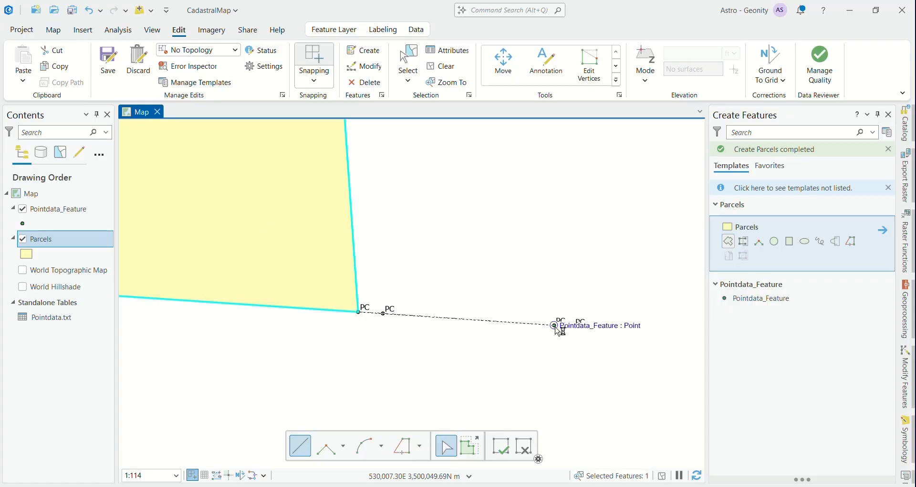
pyautogui.click(554, 324)
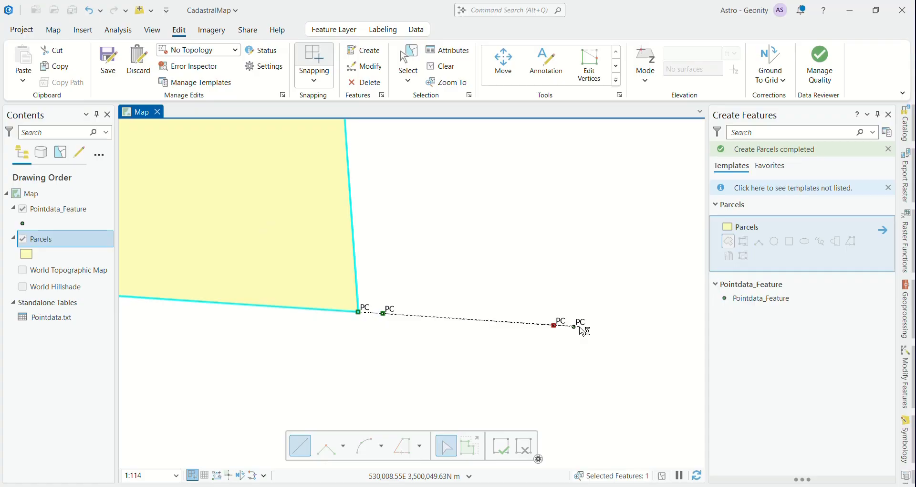
# Step: Digitize the fourth parcel along the curved northeastern PC points and back to the third parcel's southeast corner
pyautogui.scroll(-4, 583, 329)
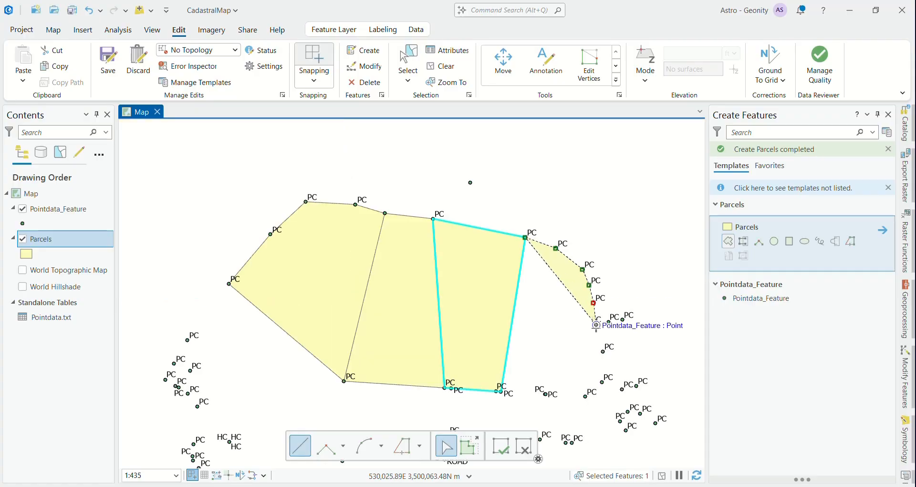
pyautogui.click(596, 325)
pyautogui.click(545, 394)
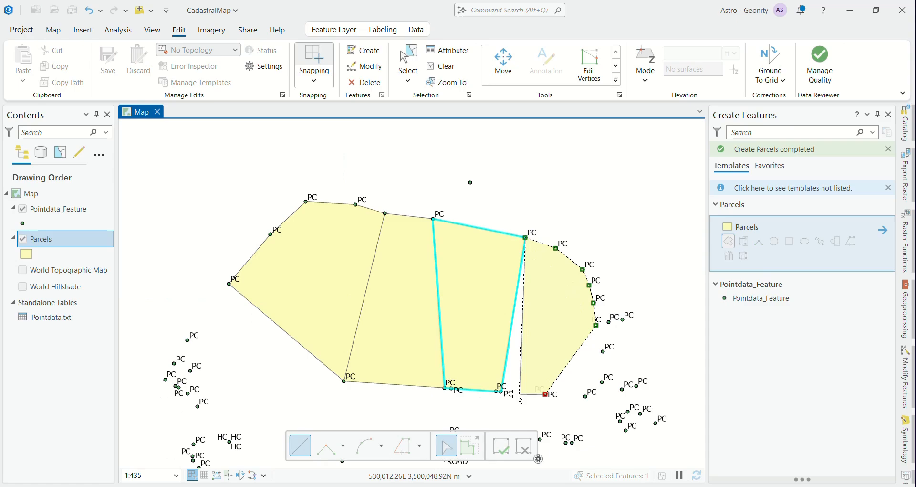
# Step: Digitize the next two small parcels southeast of the fourth one, snapping to the PC points and finishing each sketch
pyautogui.scroll(3, 519, 399)
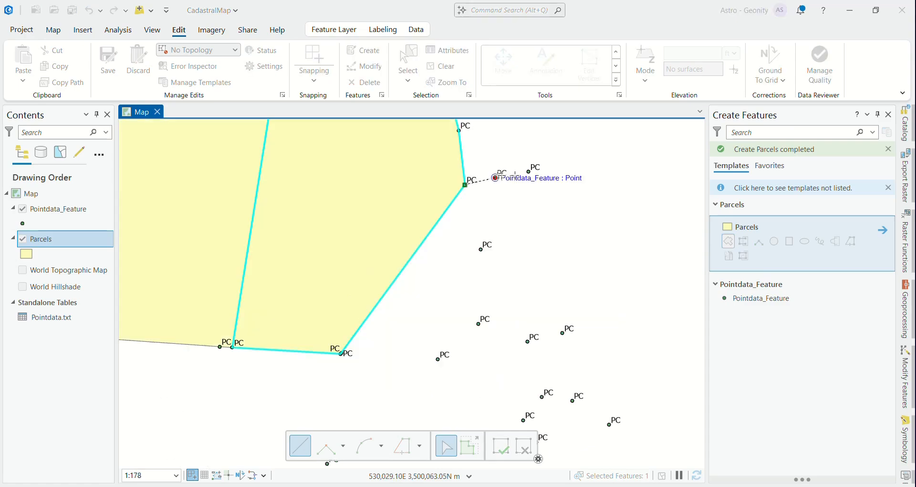
pyautogui.click(494, 177)
pyautogui.click(528, 171)
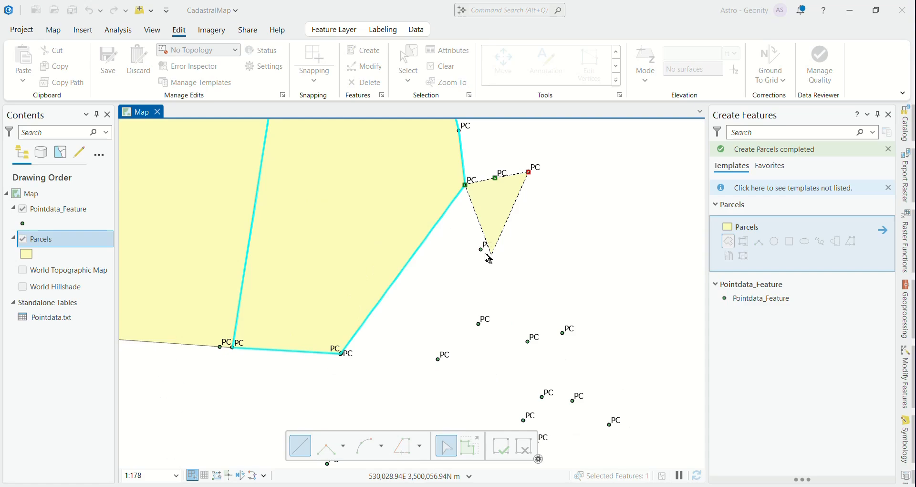
pyautogui.click(501, 445)
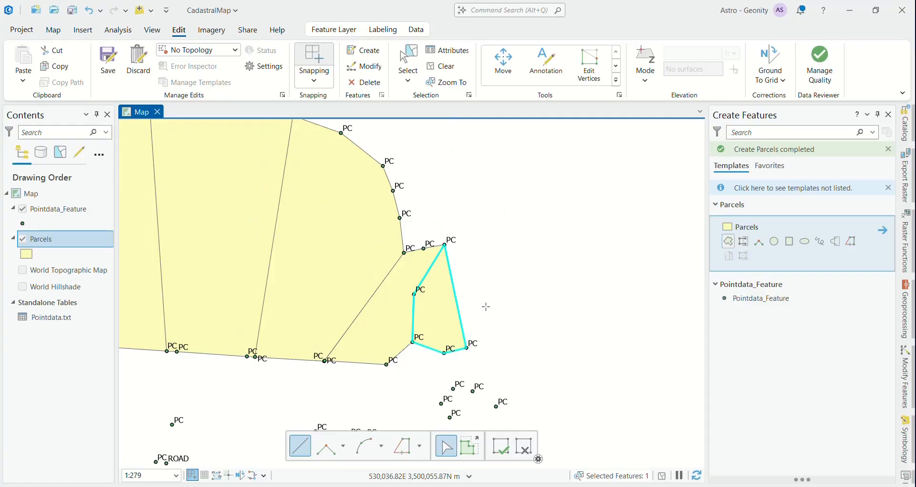
pyautogui.scroll(-3, 486, 306)
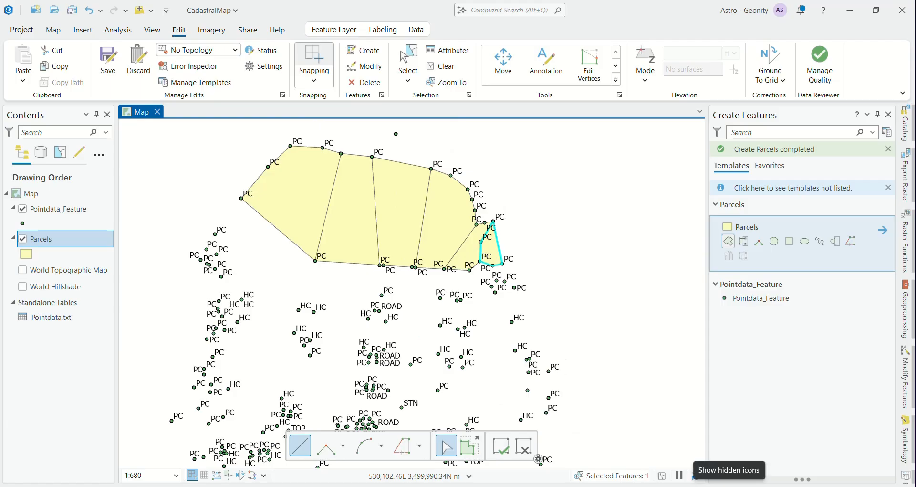
pyautogui.click(725, 483)
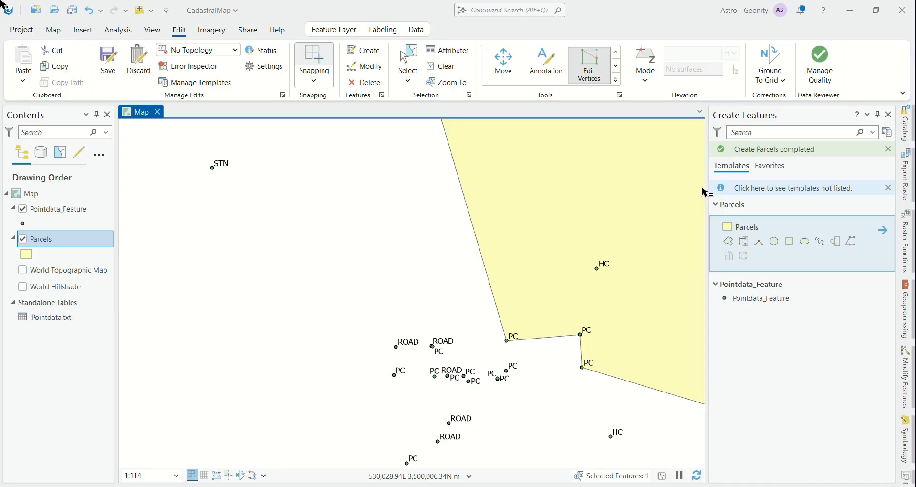
# Step: Select the large parcel southeast of the STN point and open it in Edit Vertices
pyautogui.scroll(-2, 447, 251)
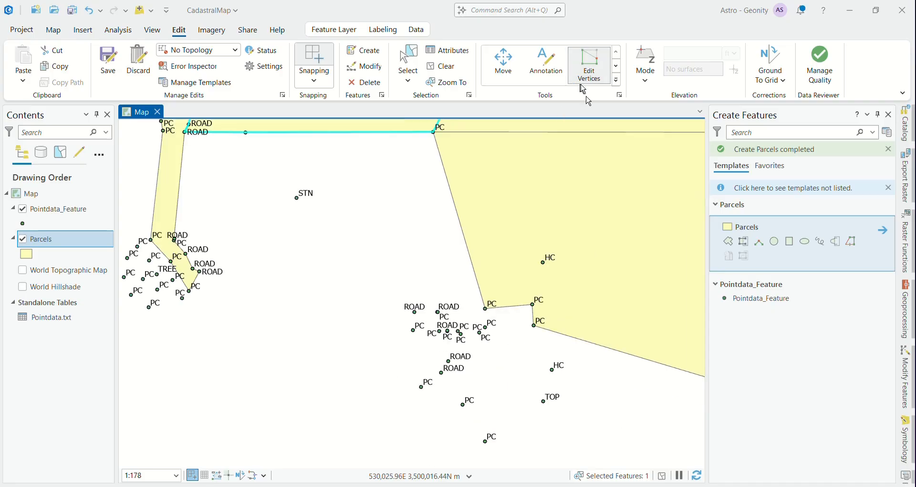
pyautogui.click(584, 82)
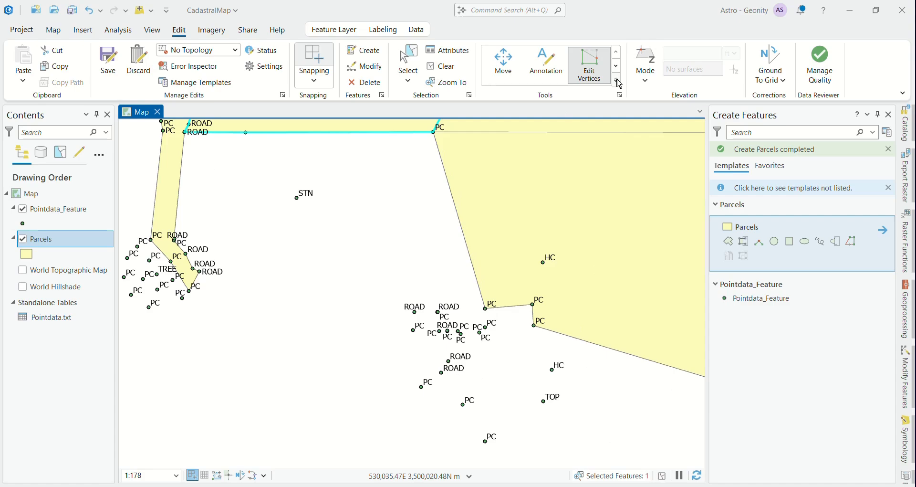
pyautogui.click(587, 76)
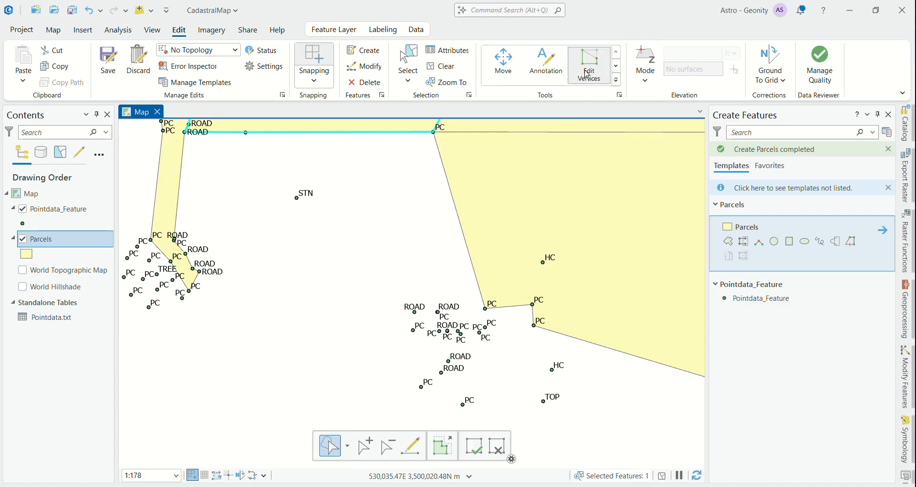
pyautogui.click(412, 66)
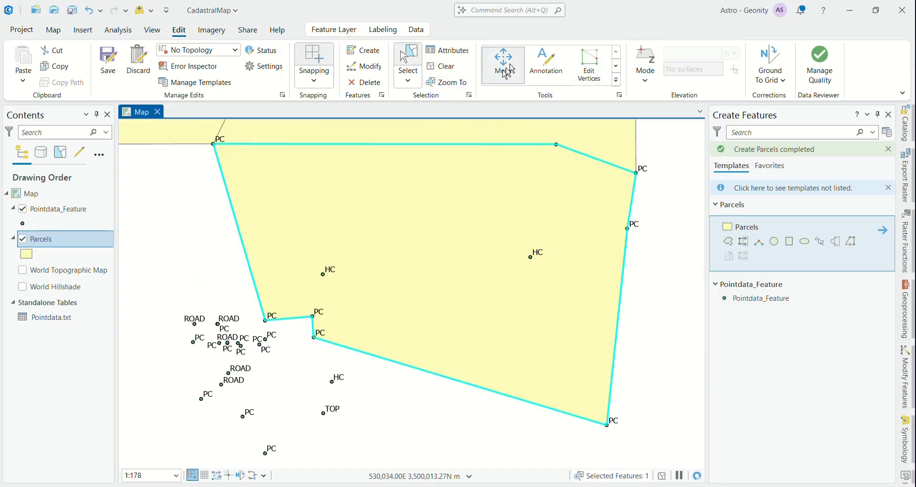
pyautogui.click(587, 62)
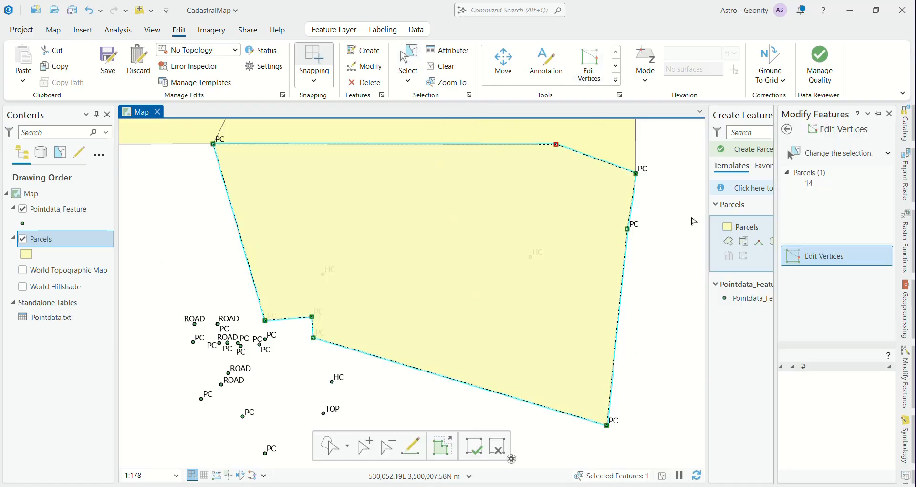
# Step: Move the parcel's inner notch vertex to the PC point southwest of it, and add a vertex at the original notch corner
pyautogui.click(312, 319)
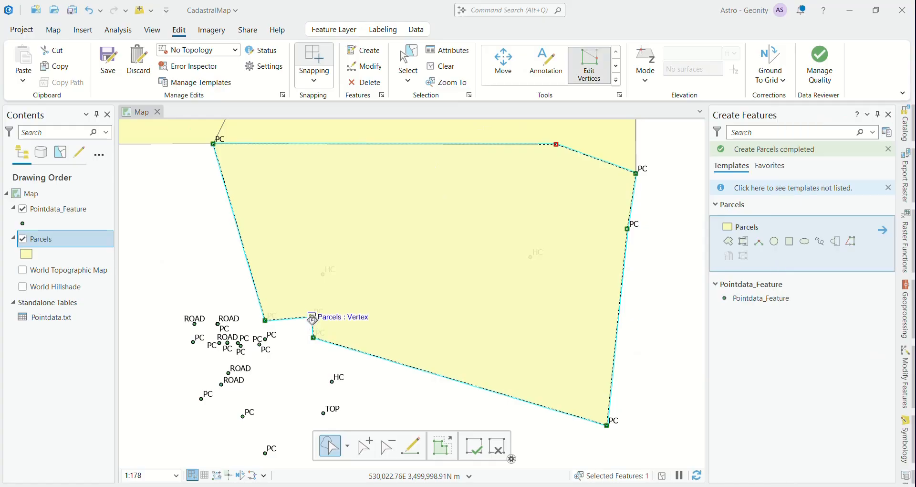
pyautogui.moveTo(312, 319); pyautogui.dragTo(264, 339)
pyautogui.click(371, 439)
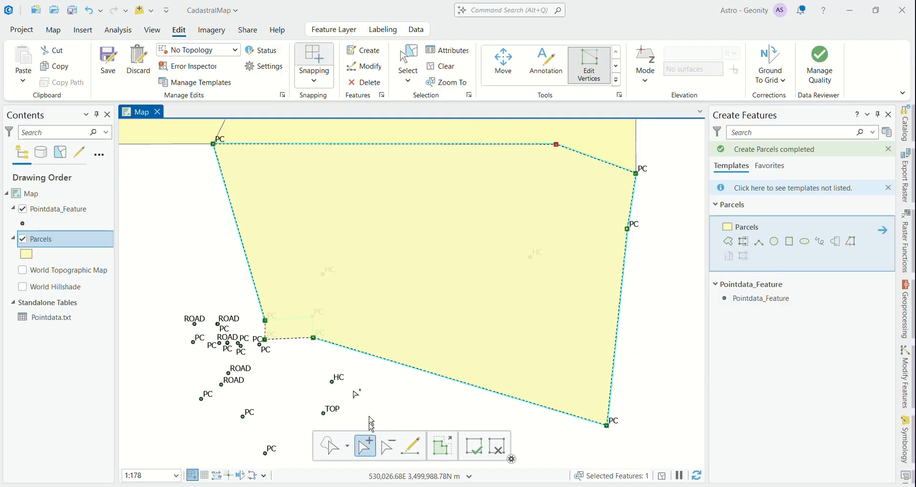
pyautogui.click(311, 316)
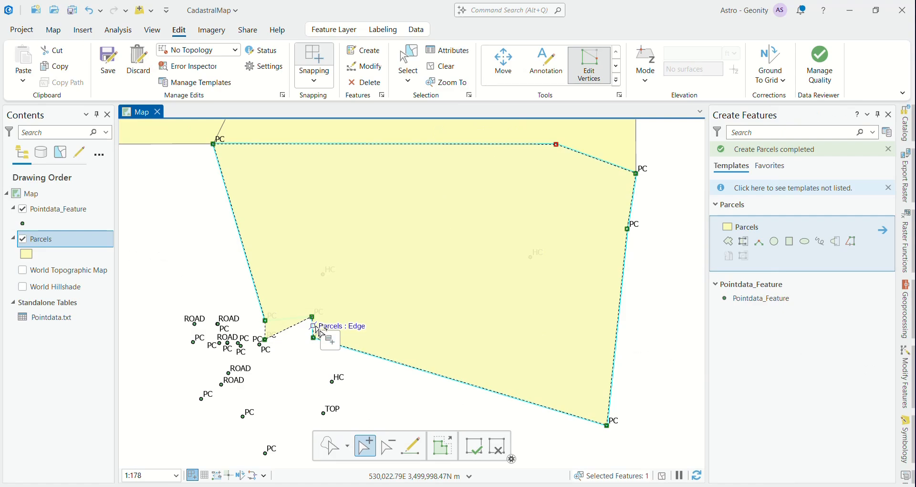
# Step: Undo the last vertex edit at the large parcel's notch and save all edits
pyautogui.hotkey('ctrl', 'z')
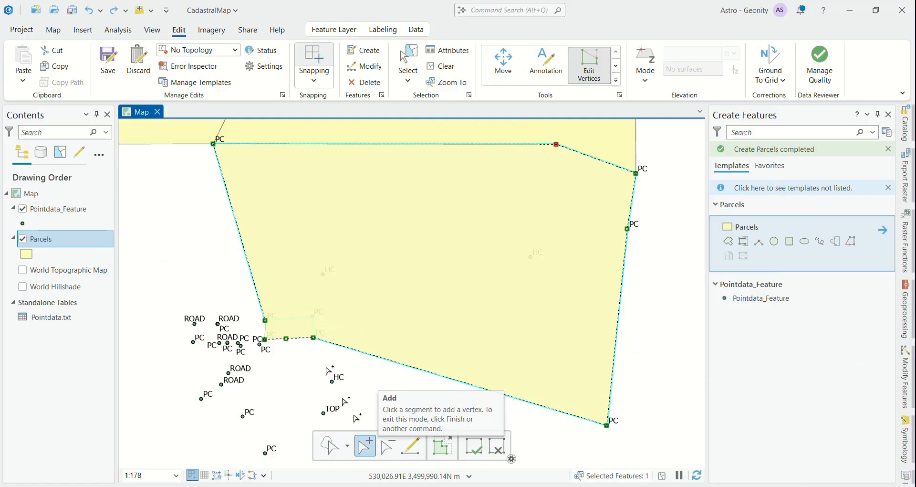
pyautogui.scroll(-2, 328, 369)
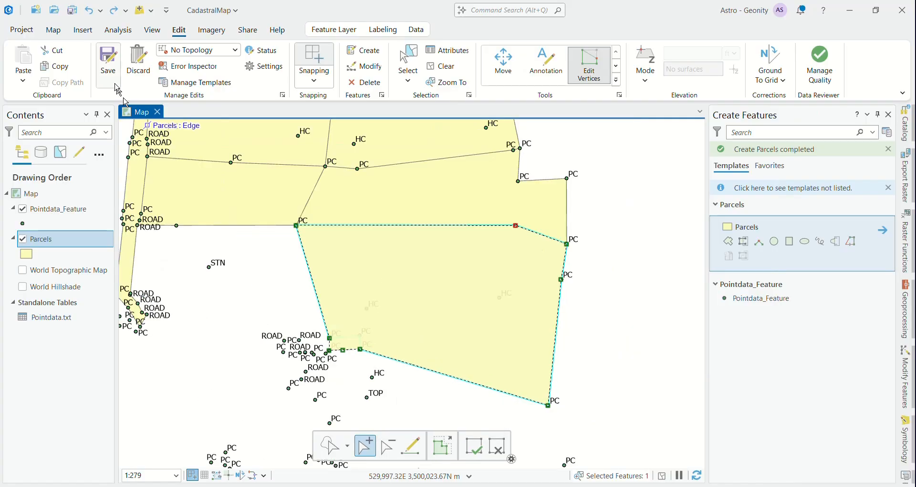
pyautogui.click(114, 68)
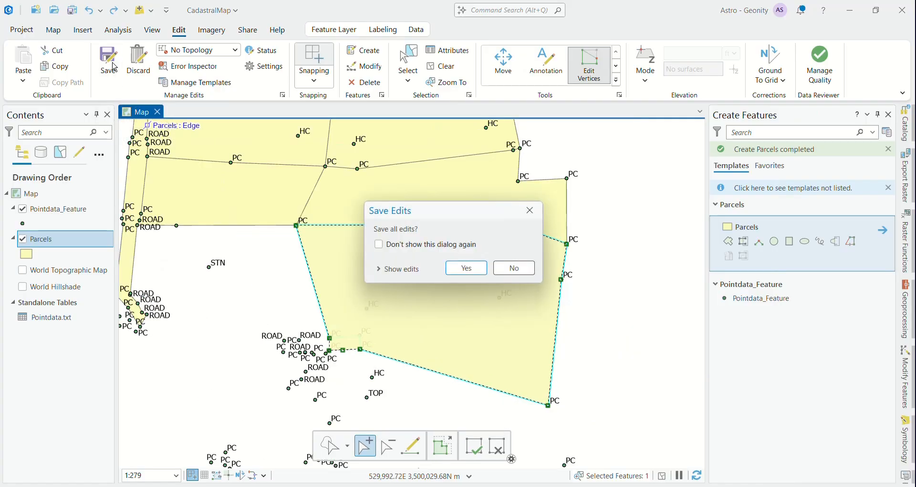
pyautogui.click(466, 267)
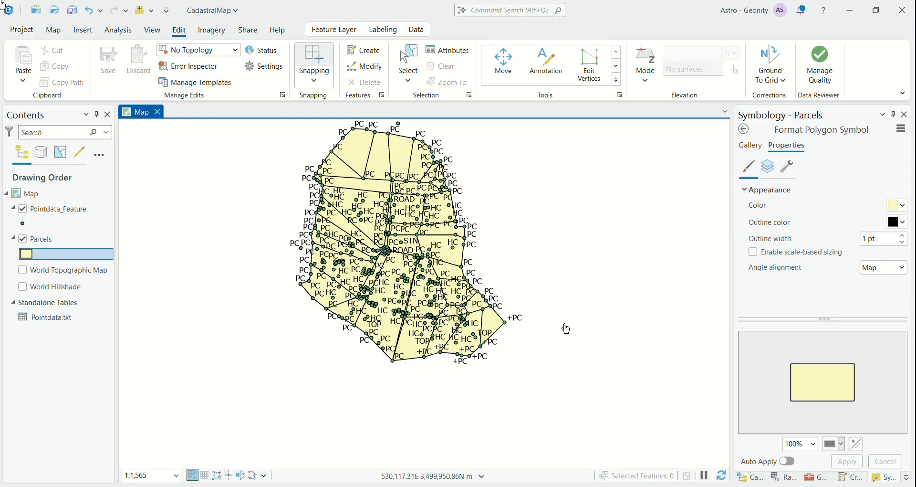
# Step: Create a feature dataset named Cadastral in CadastralMap.gdb and move the Parcels feature class into it
pyautogui.click(750, 477)
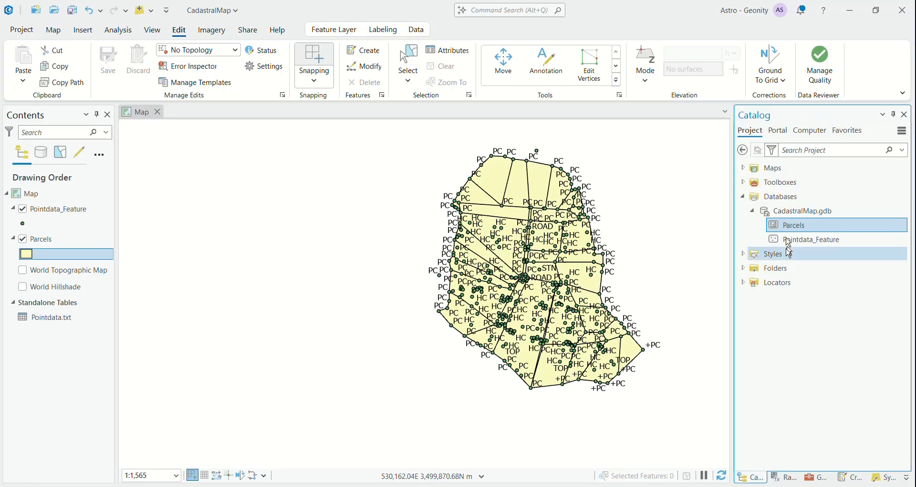
pyautogui.click(152, 30)
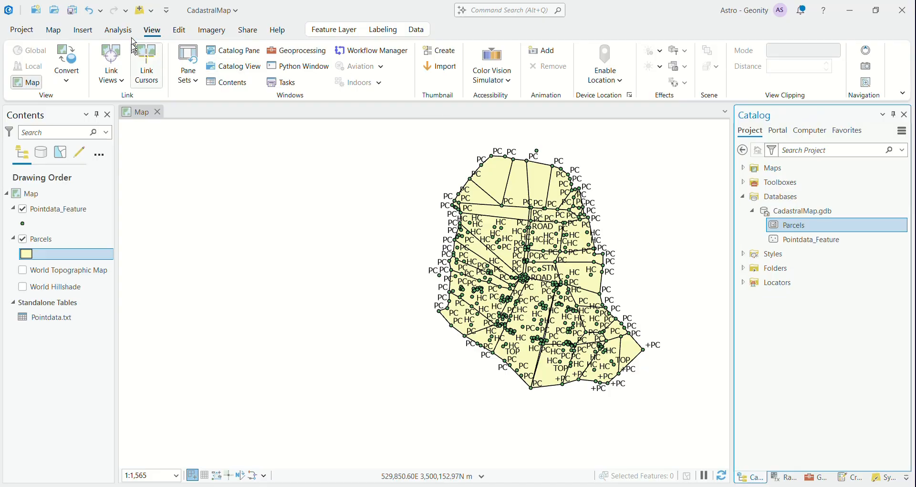
pyautogui.scroll(2, 120, 33)
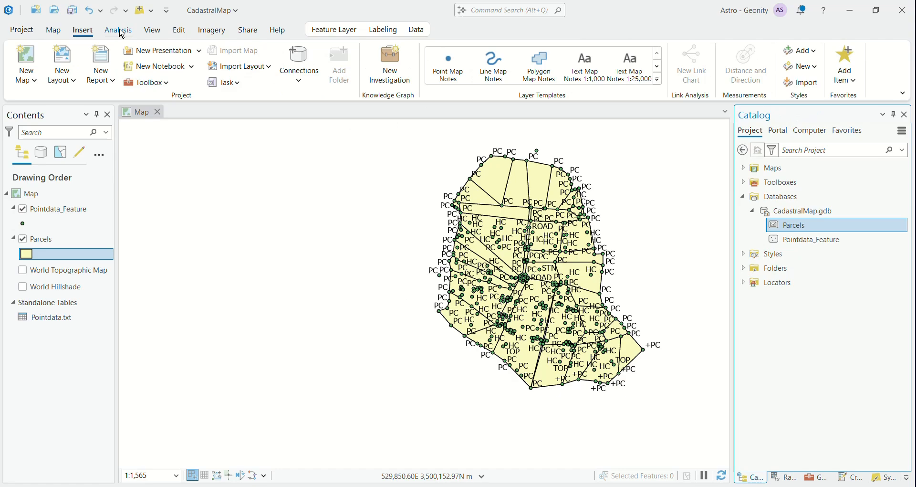
pyautogui.scroll(-2, 121, 32)
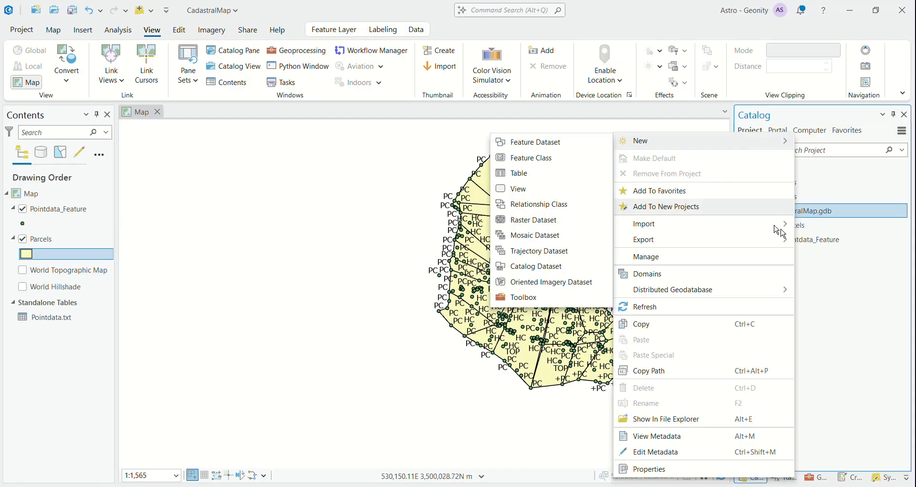
pyautogui.click(811, 282)
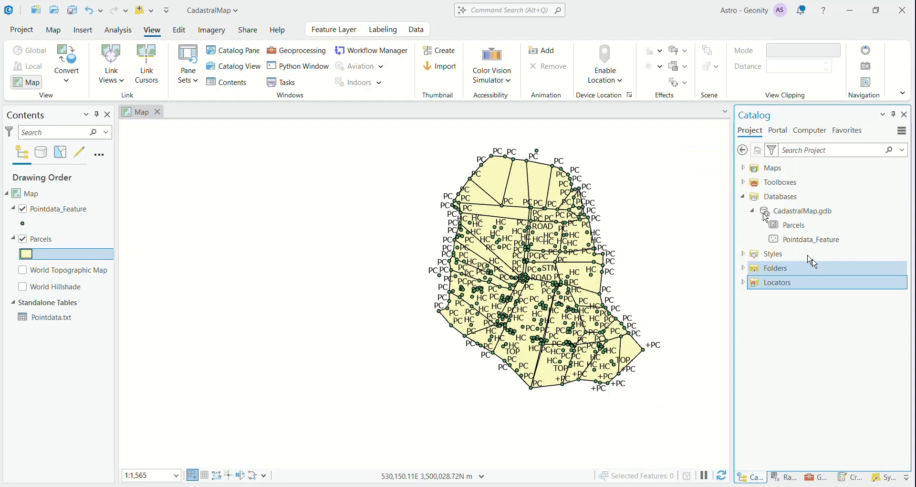
pyautogui.rightClick(766, 215)
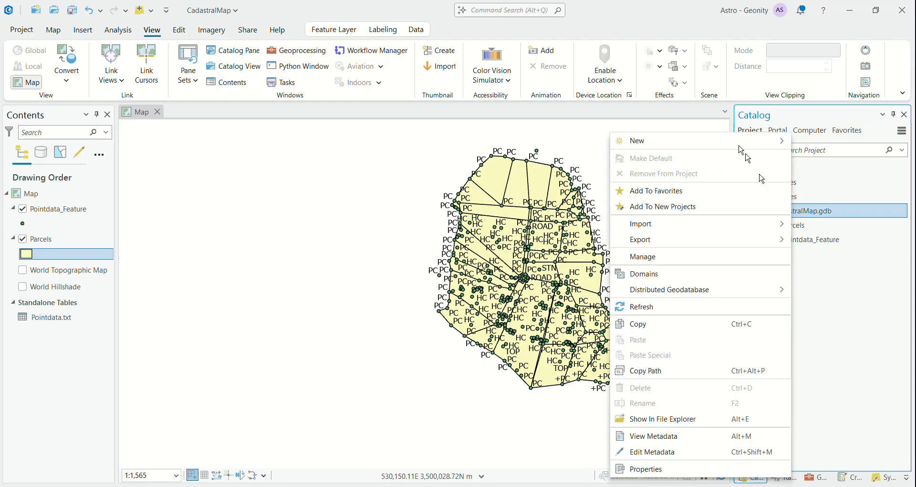
pyautogui.click(820, 148)
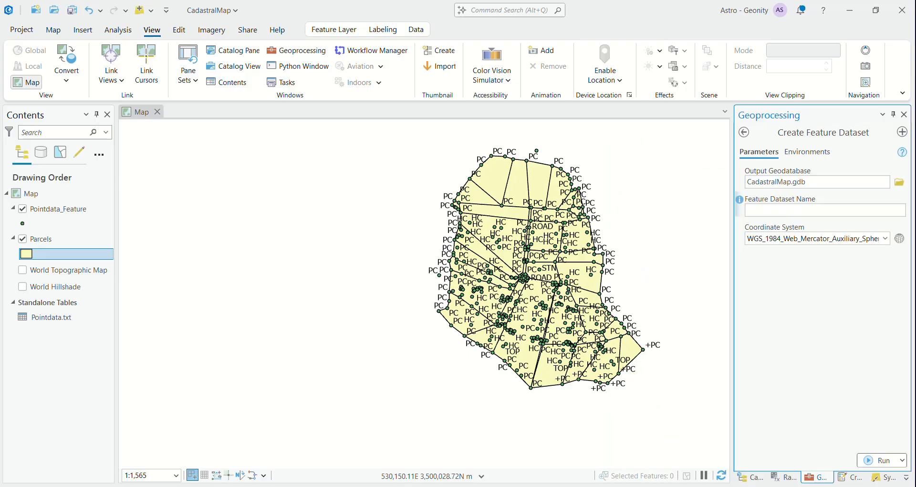
pyautogui.click(904, 114)
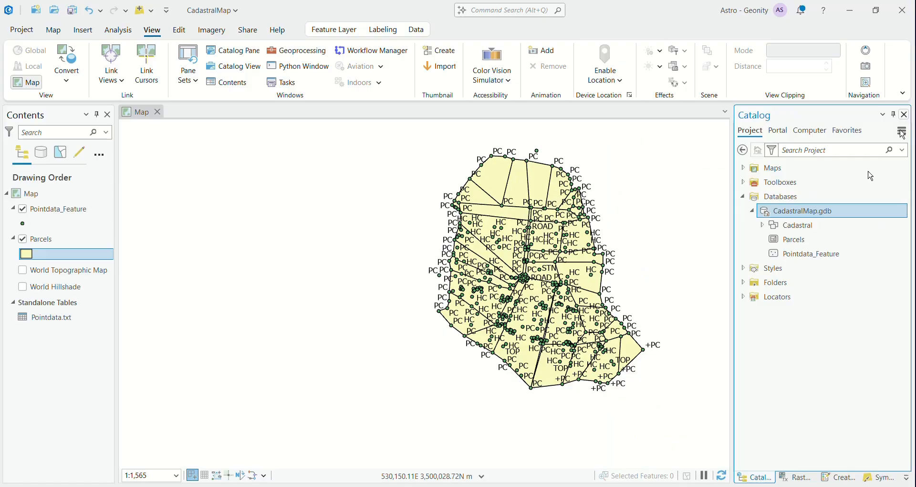
pyautogui.moveTo(791, 239); pyautogui.dragTo(804, 231)
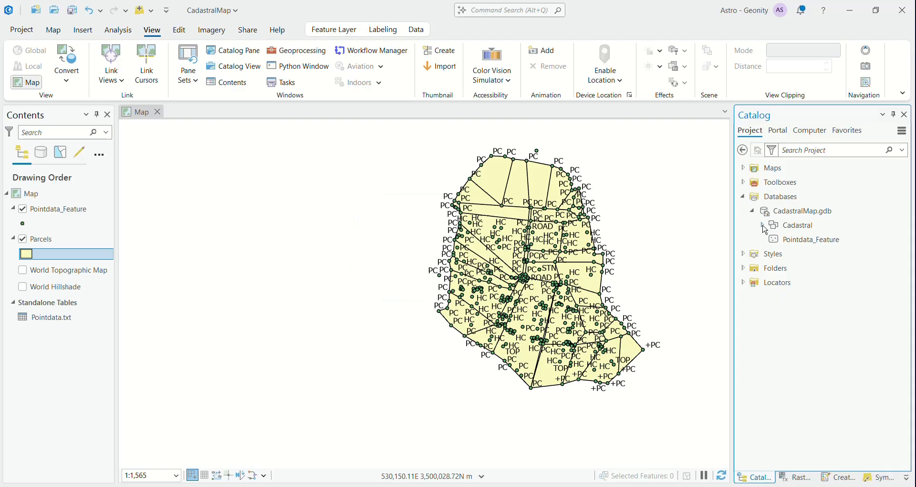
pyautogui.click(763, 225)
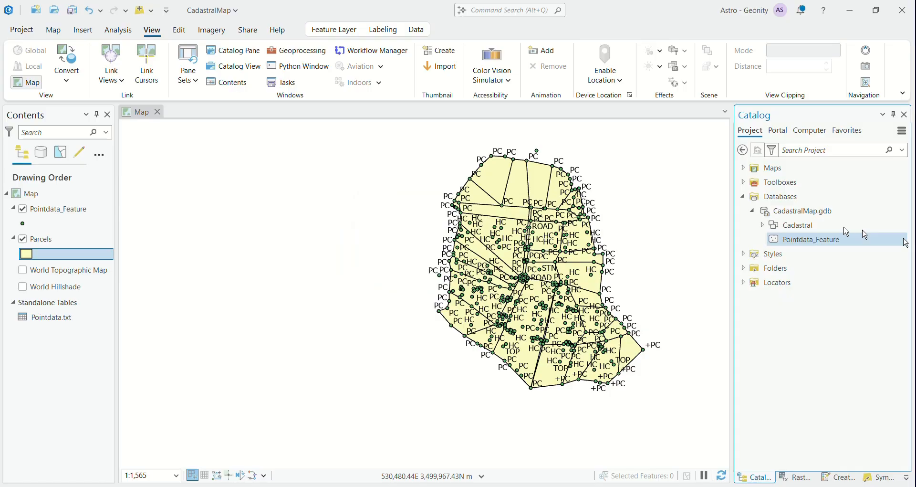
# Step: Add Cadastral_Topology from the Cadastral dataset to the map and hide the old yellow Parcels layer
pyautogui.moveTo(823, 239); pyautogui.dragTo(359, 236)
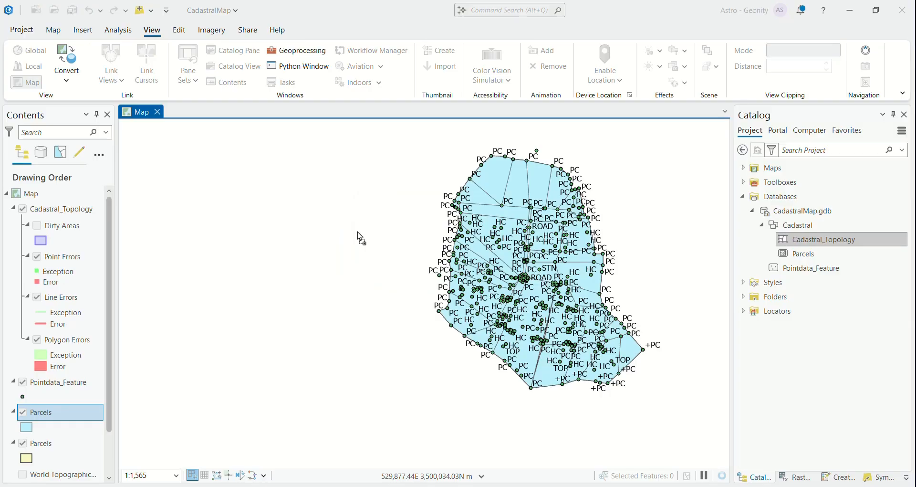
pyautogui.scroll(-2, 24, 397)
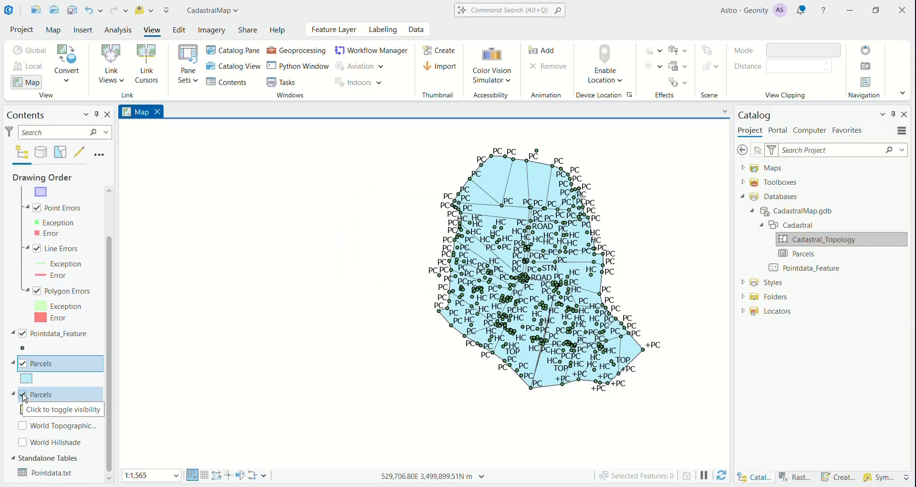
pyautogui.click(23, 394)
# Step: Open the Error Inspector with Cadastral_Topology as source and validate the topology over the full extent of the parcels
pyautogui.scroll(2, 518, 330)
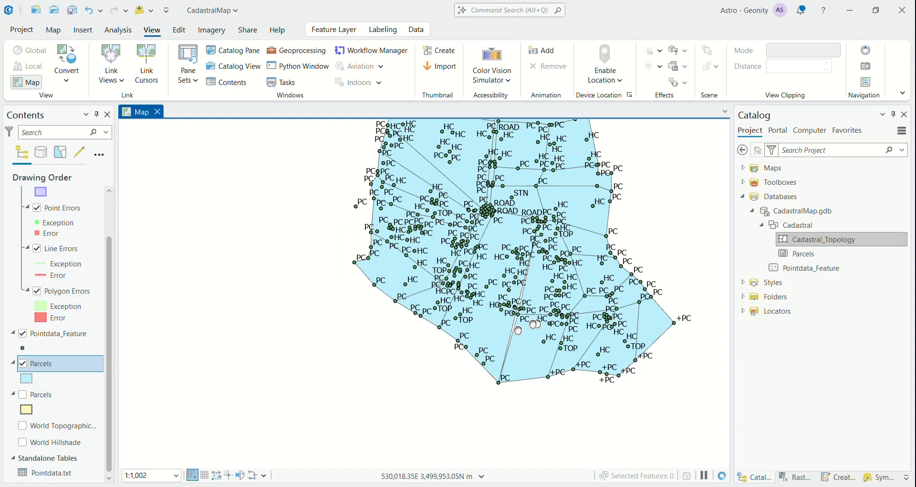
pyautogui.moveTo(534, 324); pyautogui.dragTo(518, 330)
pyautogui.scroll(-2, 518, 330)
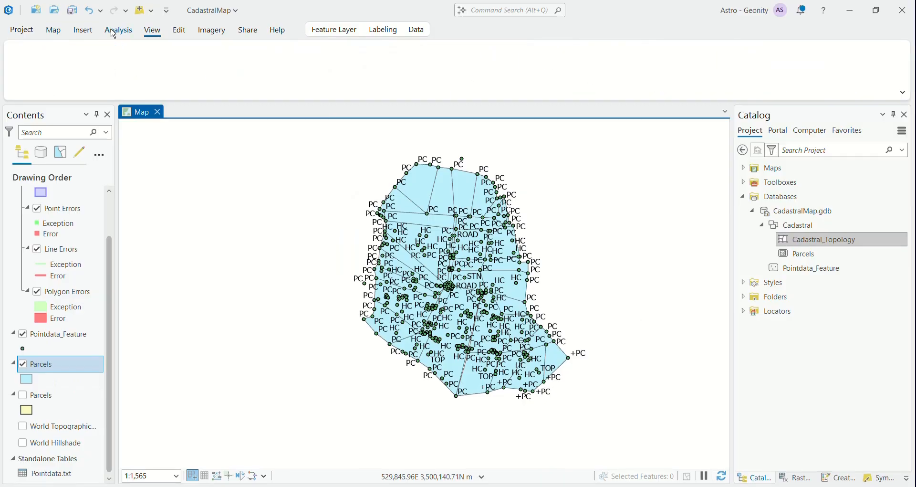
pyautogui.click(110, 32)
pyautogui.click(183, 29)
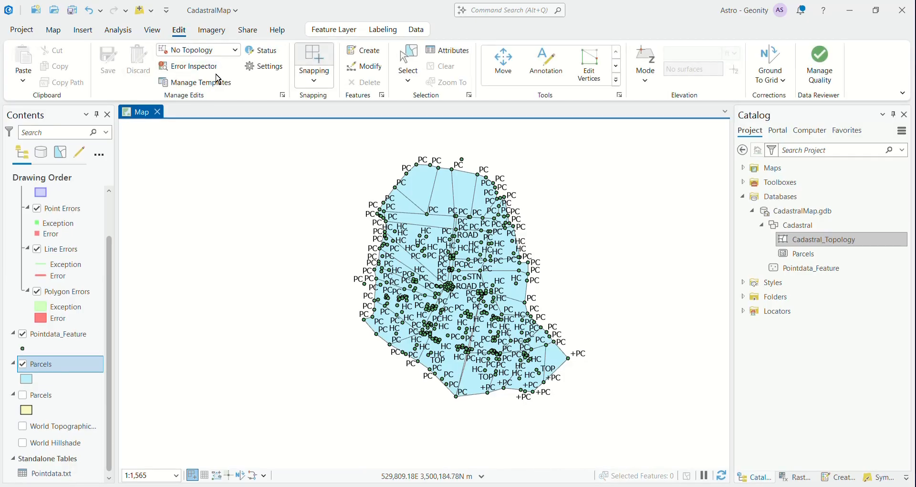
pyautogui.click(190, 69)
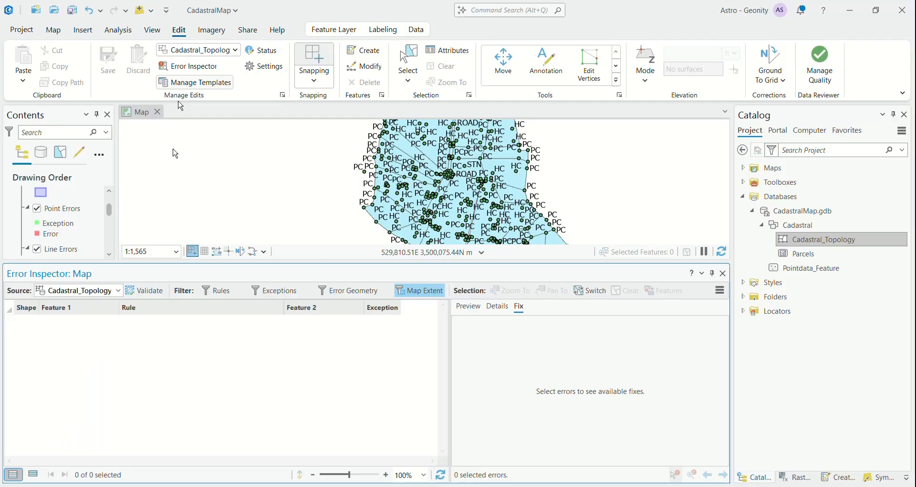
pyautogui.click(159, 292)
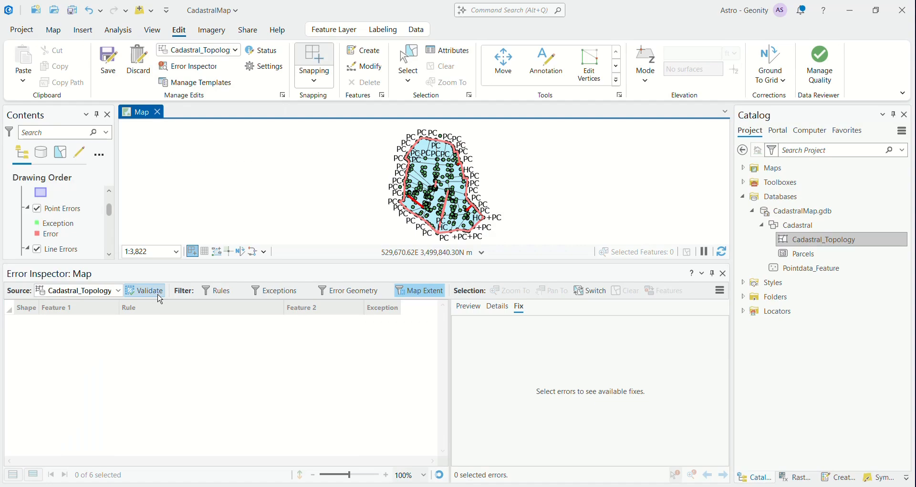
# Step: Mark the outer boundary's Must Not Have Gaps error as an exception and select the long narrow gap error
pyautogui.click(117, 323)
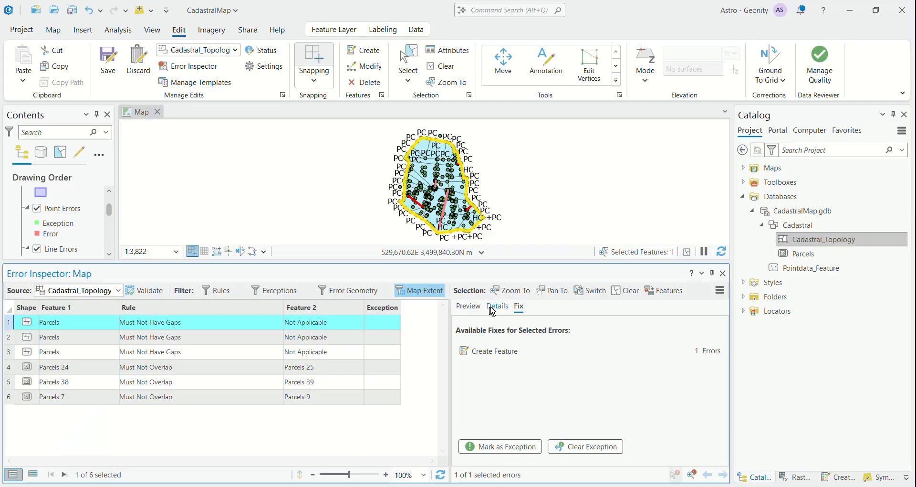
pyautogui.click(11, 324)
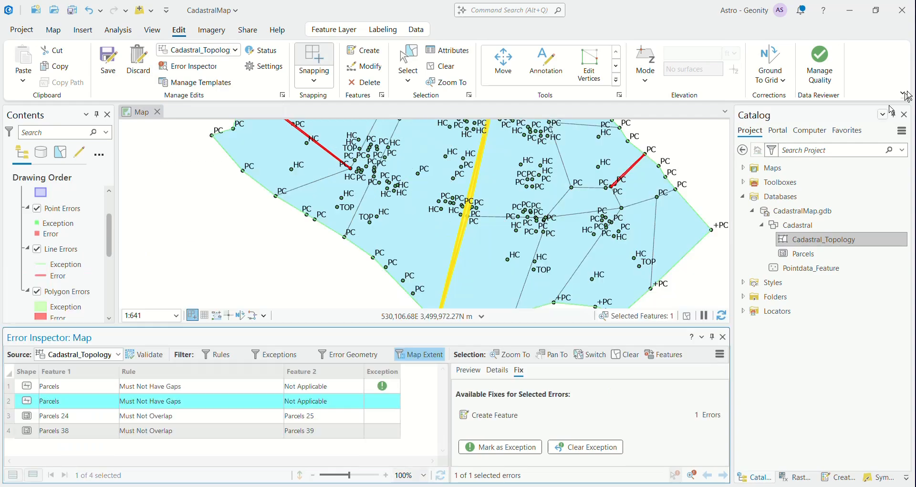
# Step: Make the blue Parcels layer active and open the parcel west of the long narrow gap in Edit Vertices
pyautogui.click(894, 114)
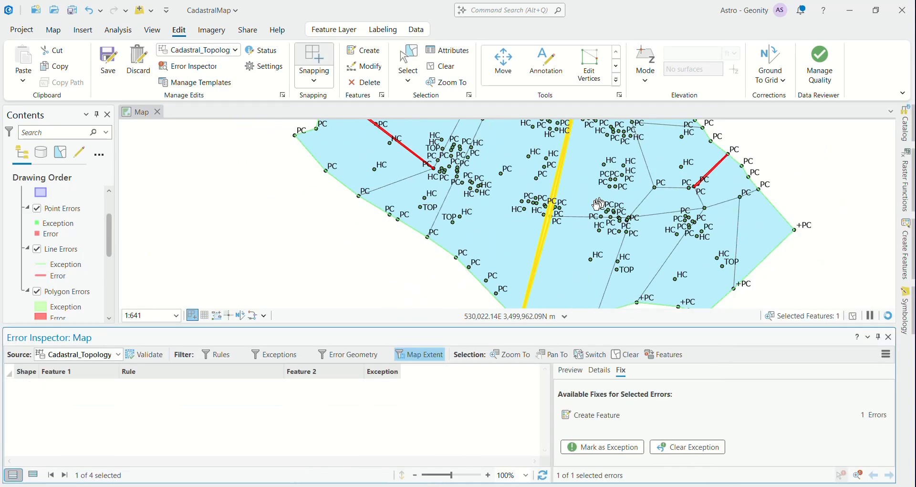
pyautogui.scroll(3, 523, 237)
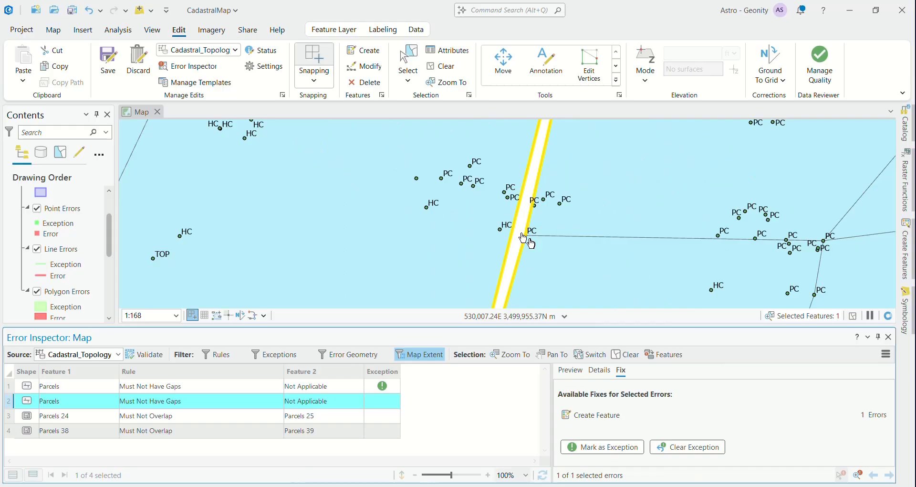
pyautogui.scroll(-4, 523, 238)
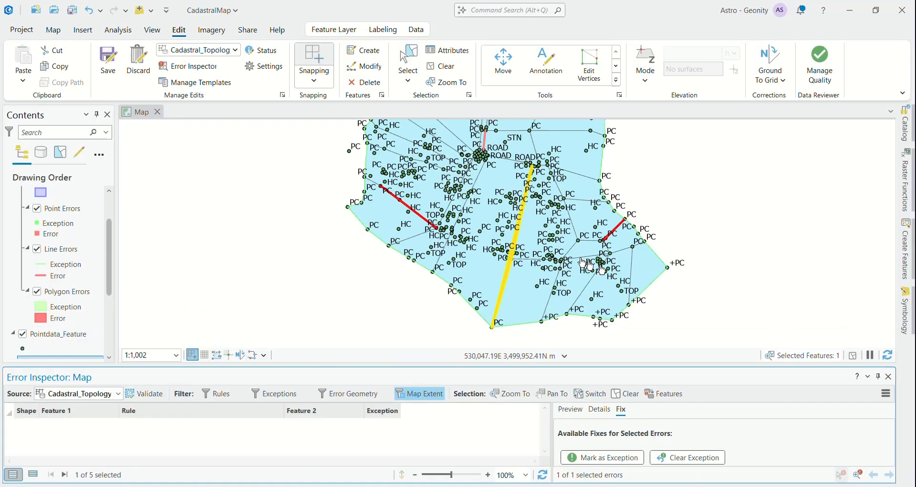
pyautogui.scroll(1, 589, 265)
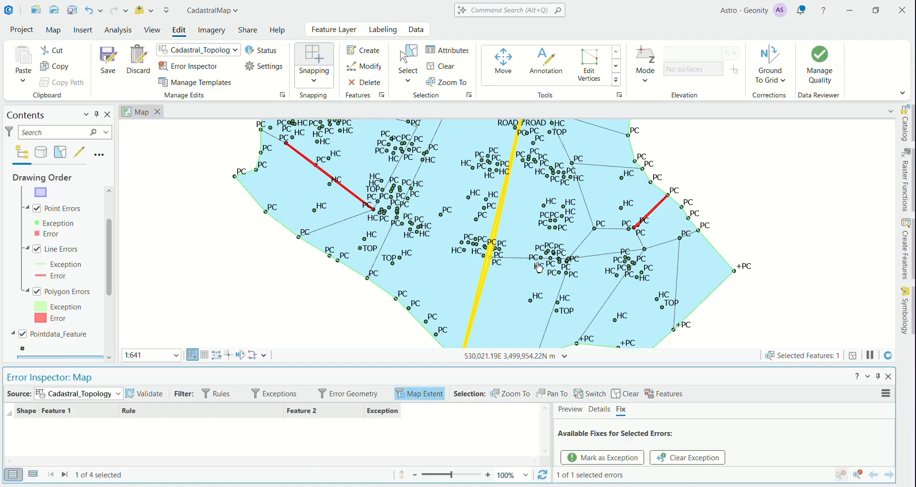
pyautogui.moveTo(519, 221); pyautogui.dragTo(377, 297)
pyautogui.scroll(2, 377, 296)
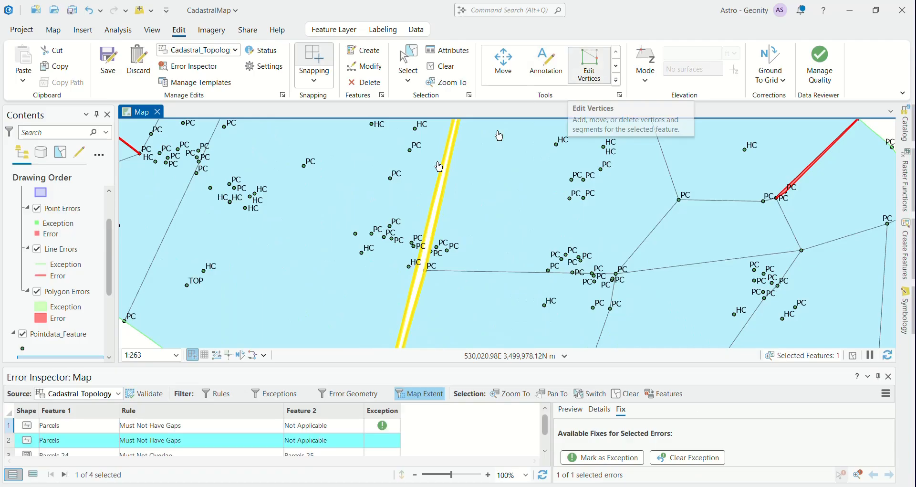
pyautogui.click(43, 306)
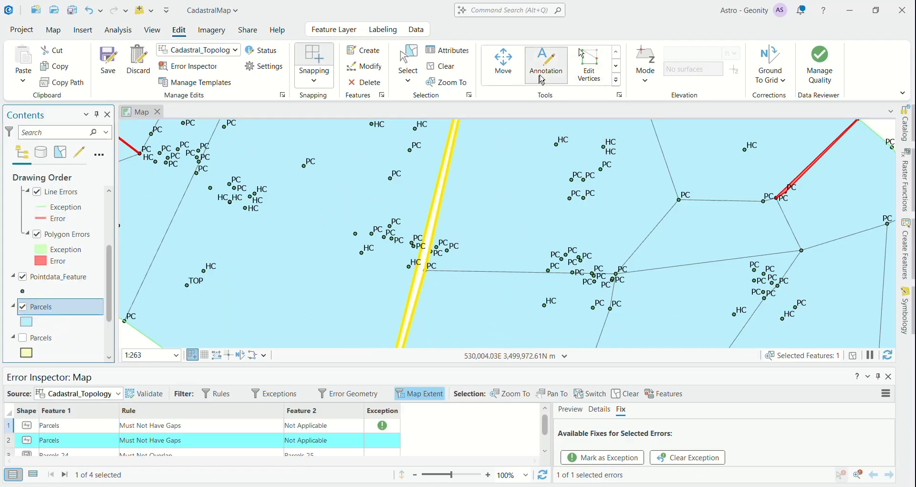
pyautogui.click(589, 70)
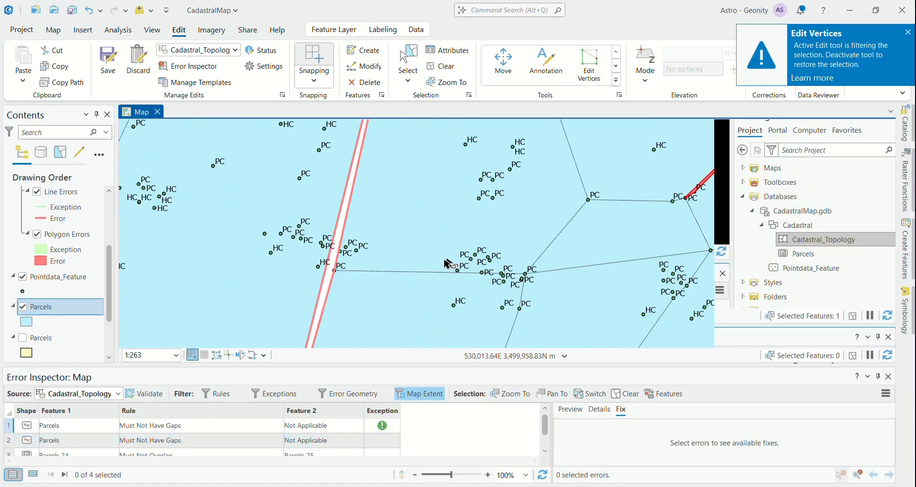
pyautogui.click(292, 266)
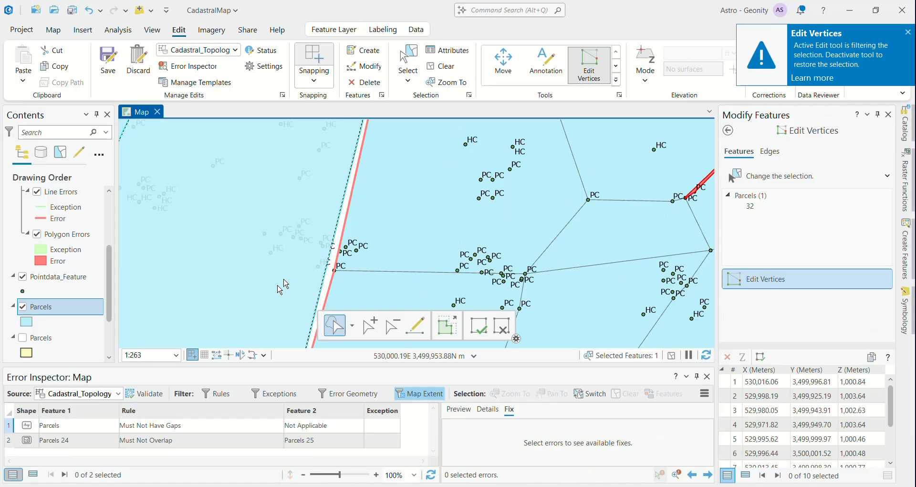
# Step: Add a vertex on parcel 32's east edge at the surveyed PC point beside the long narrow gap, and save the edits
pyautogui.moveTo(278, 285); pyautogui.dragTo(364, 284)
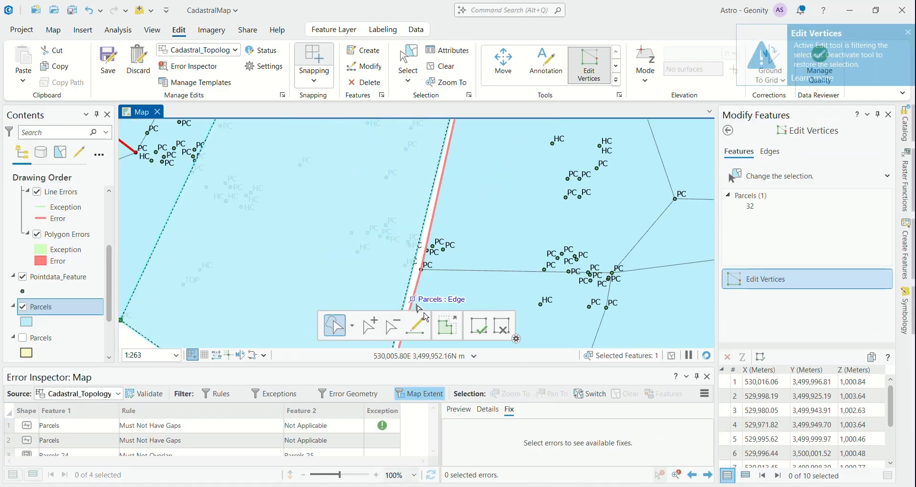
pyautogui.click(373, 333)
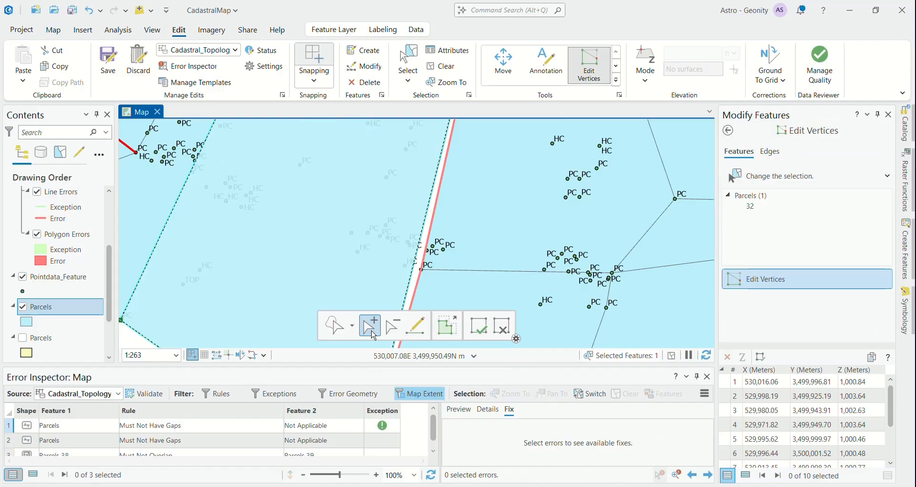
pyautogui.click(425, 271)
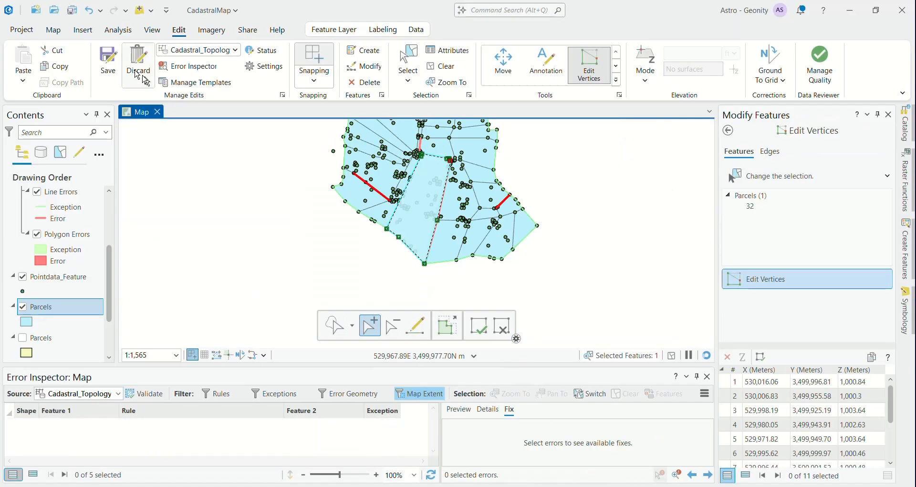
pyautogui.click(118, 65)
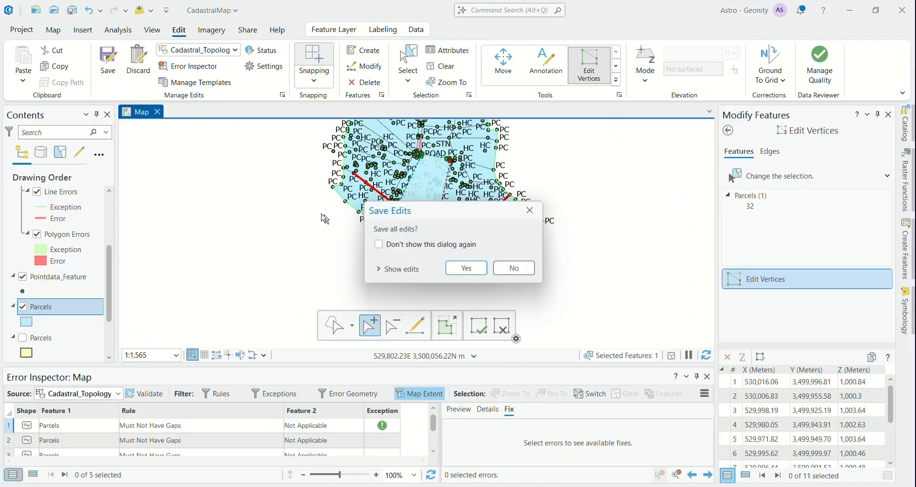
pyautogui.click(471, 267)
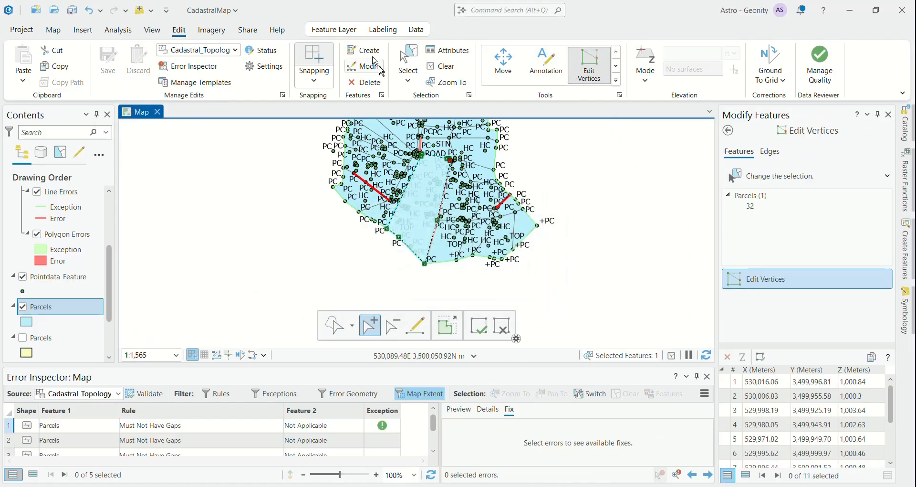
# Step: Locate the Must Not Have Gaps error by the ROAD point, adjust parcel 22's edge with Edit Vertices to close it, and save the edits
pyautogui.click(415, 61)
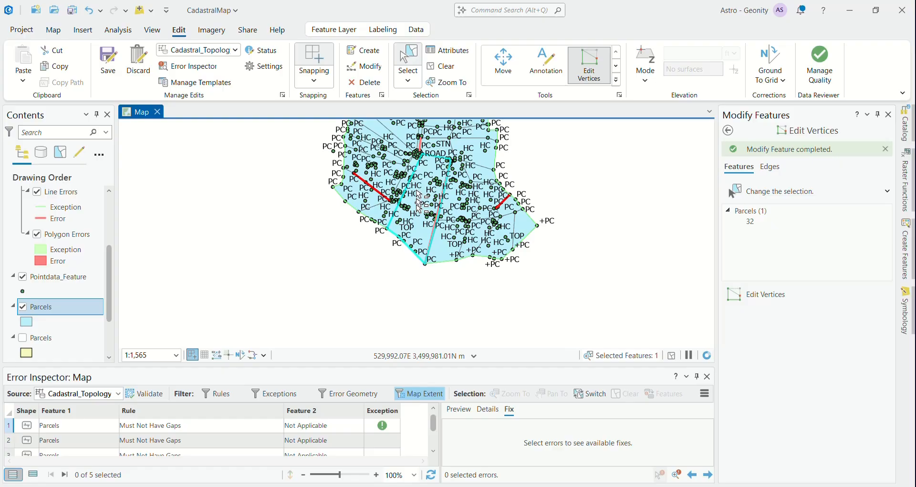
pyautogui.click(9, 440)
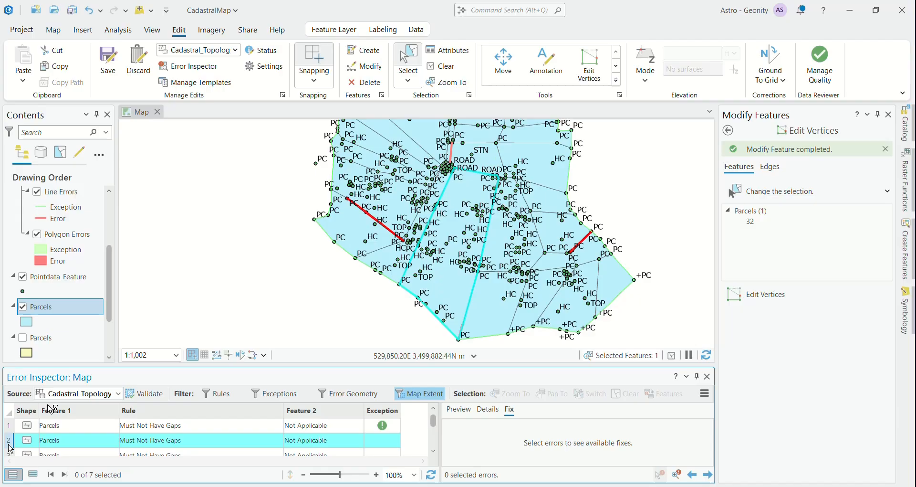
pyautogui.click(9, 444)
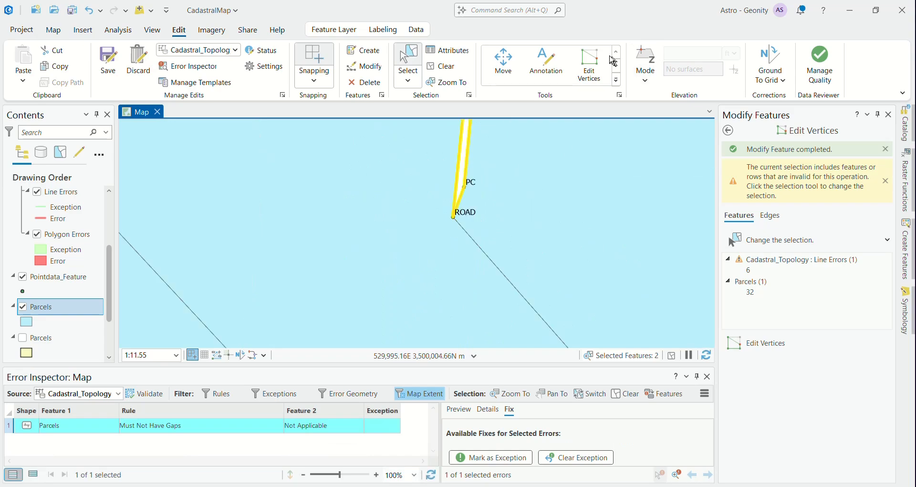
pyautogui.click(600, 53)
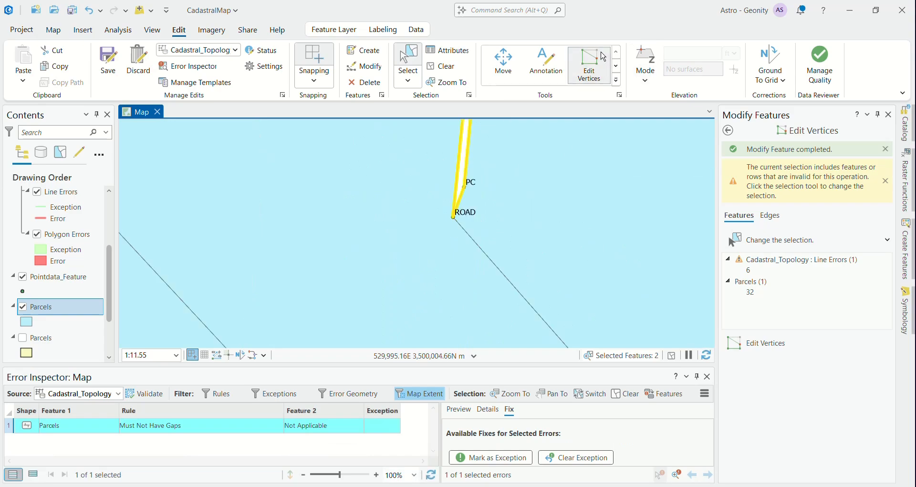
pyautogui.click(526, 196)
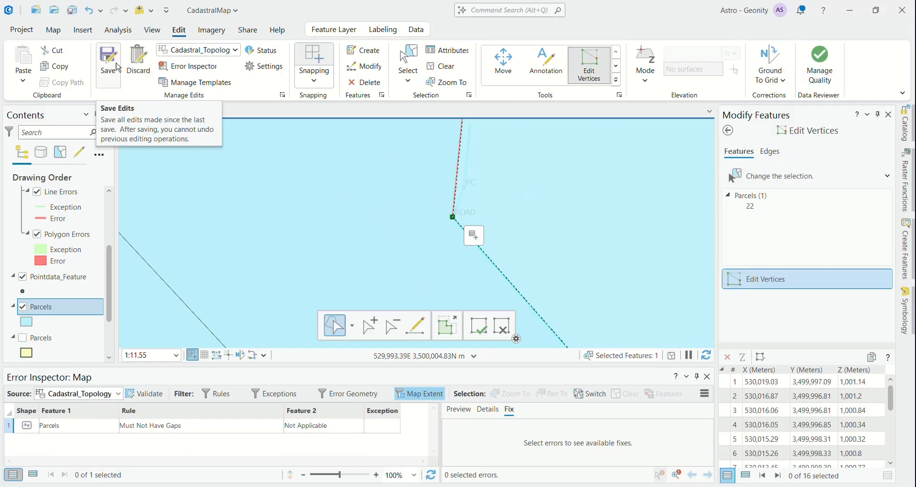
pyautogui.click(119, 63)
pyautogui.click(457, 270)
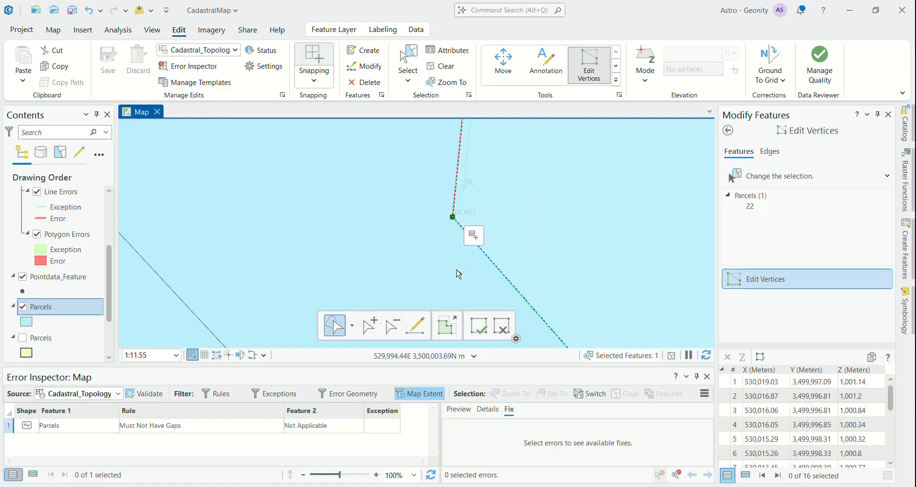
# Step: Zoom to the full blue Parcels layer and validate Cadastral_Topology again
pyautogui.rightClick(51, 306)
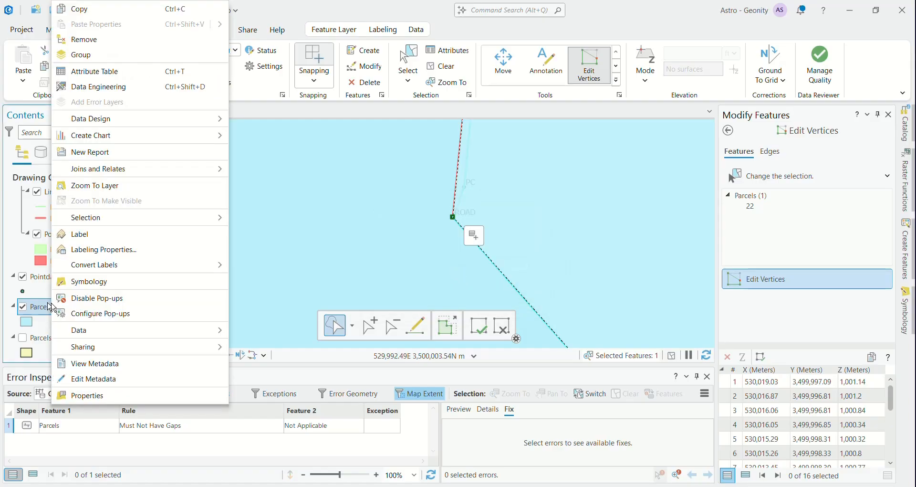
pyautogui.click(88, 185)
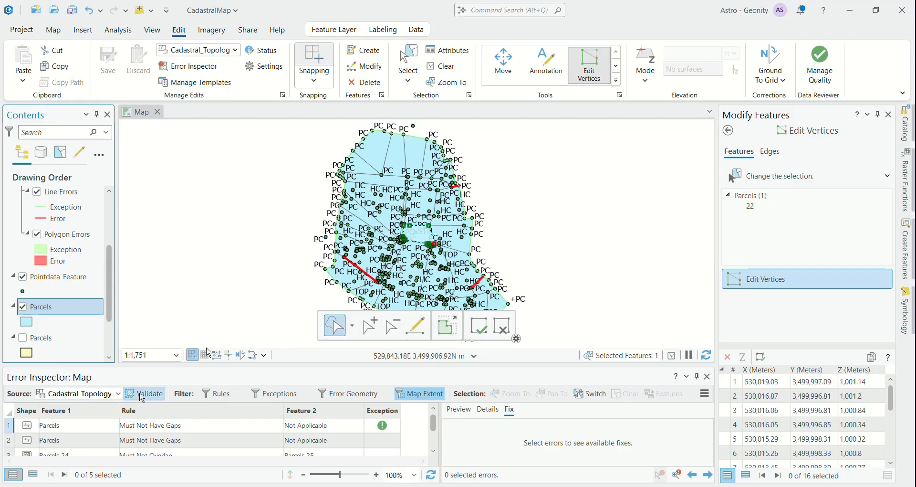
pyautogui.click(142, 394)
# Step: Add a vertex at the surveyed PC point on parcel 38's edge where it overlaps parcel 39, and save the edits
pyautogui.click(12, 441)
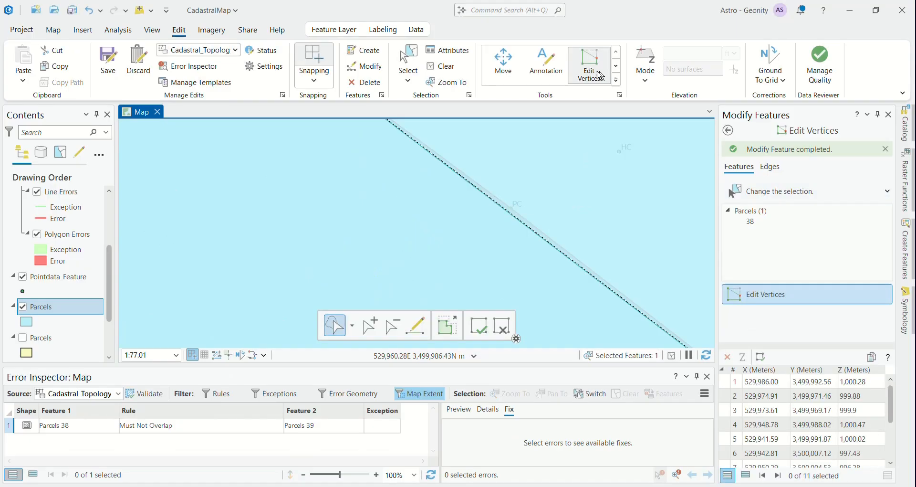
pyautogui.click(370, 326)
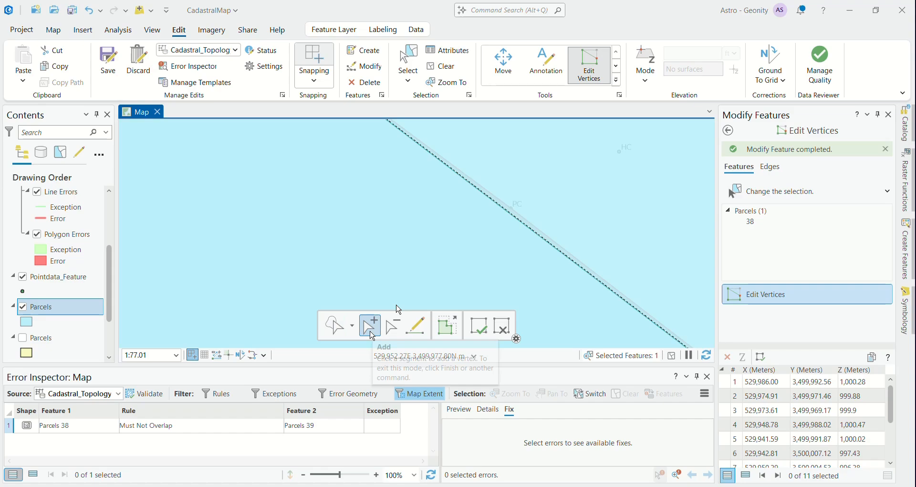
pyautogui.click(510, 208)
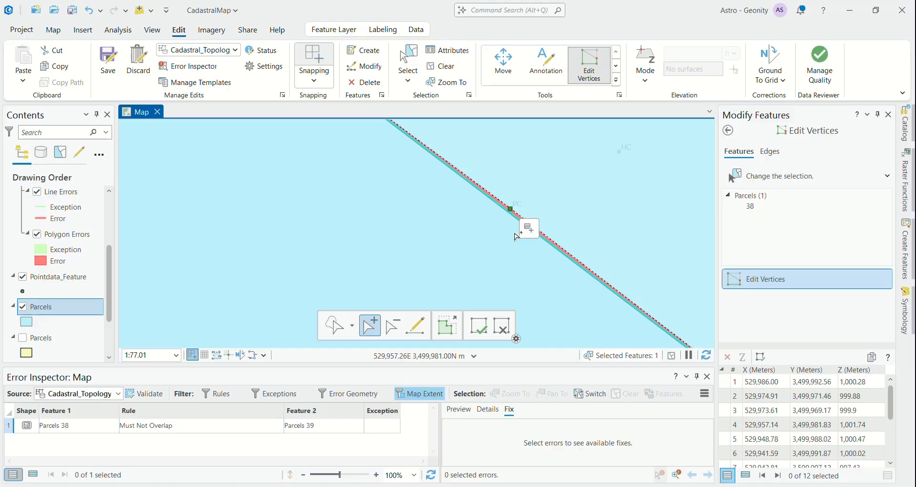
pyautogui.scroll(-3, 516, 237)
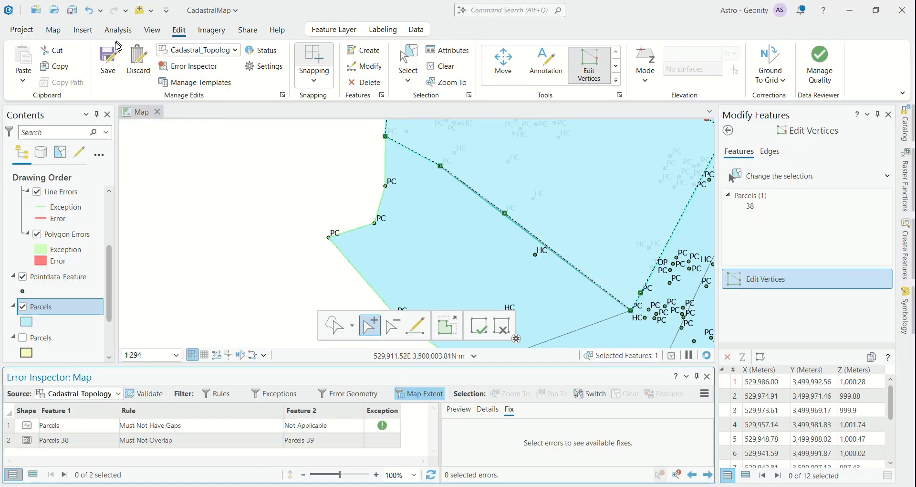
pyautogui.click(109, 56)
pyautogui.click(466, 267)
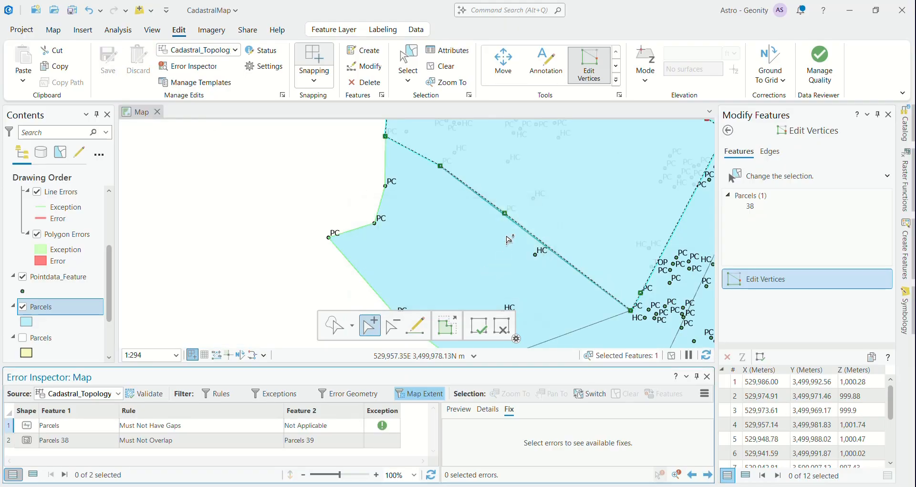
# Step: Select parcel 39 southwest of the shared edge with parcel 38 and validate the topology
pyautogui.scroll(2, 509, 239)
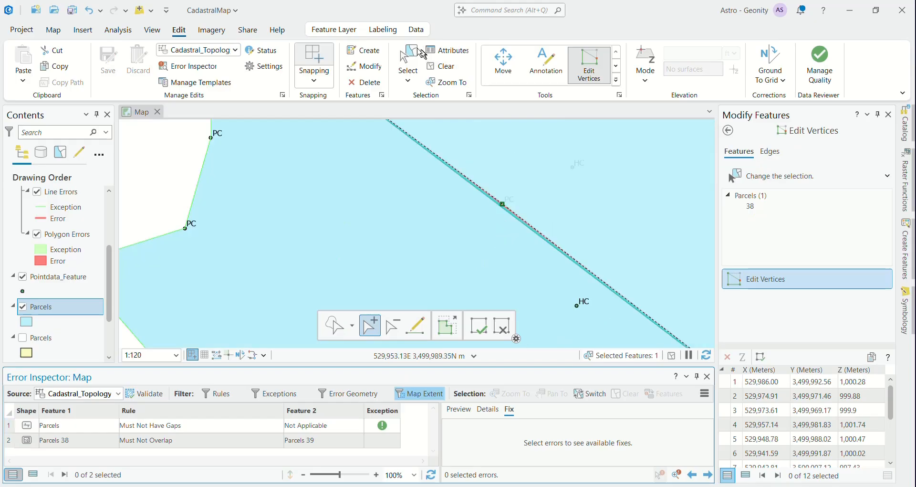
pyautogui.click(408, 61)
pyautogui.click(409, 260)
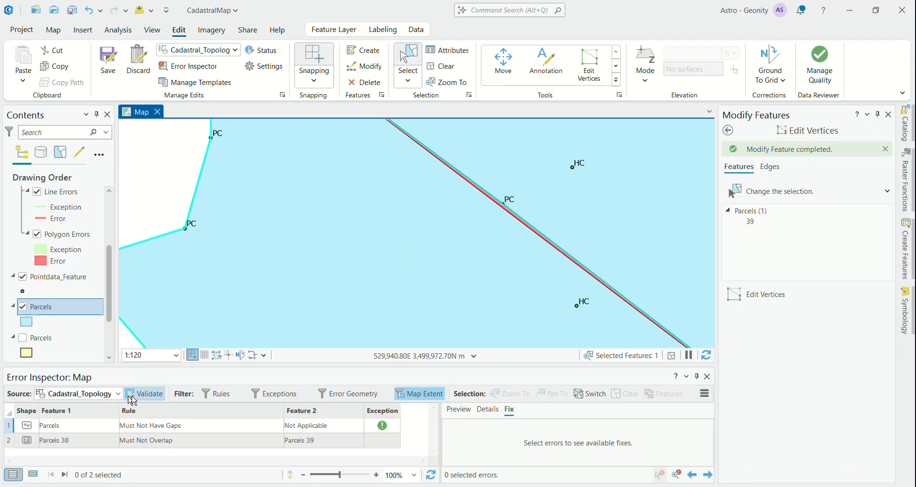
pyautogui.click(132, 399)
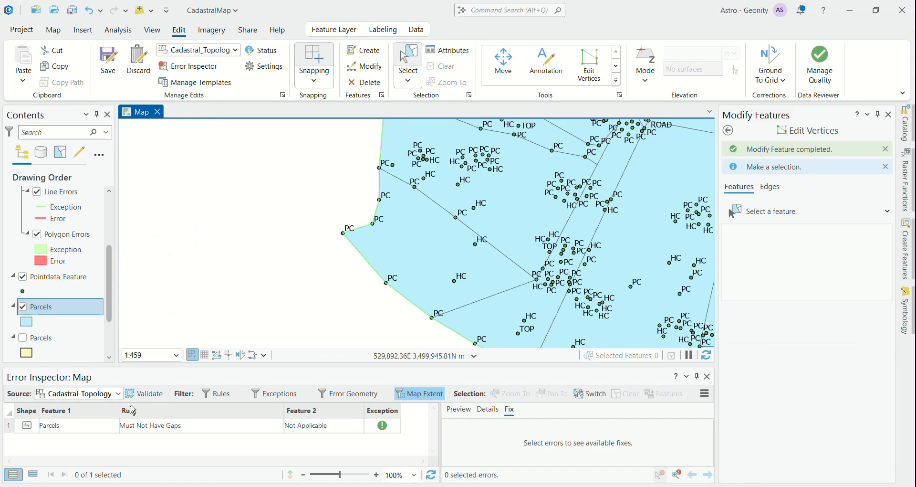
# Step: Add a vertex on parcel 25's edge along the overlap with parcel 24, move it onto the surveyed PC point, and save the edits
pyautogui.click(136, 425)
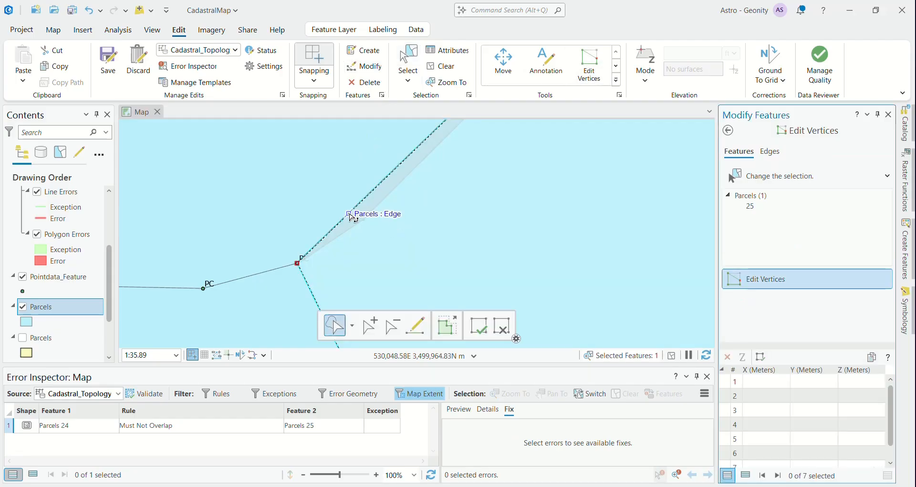
pyautogui.click(370, 325)
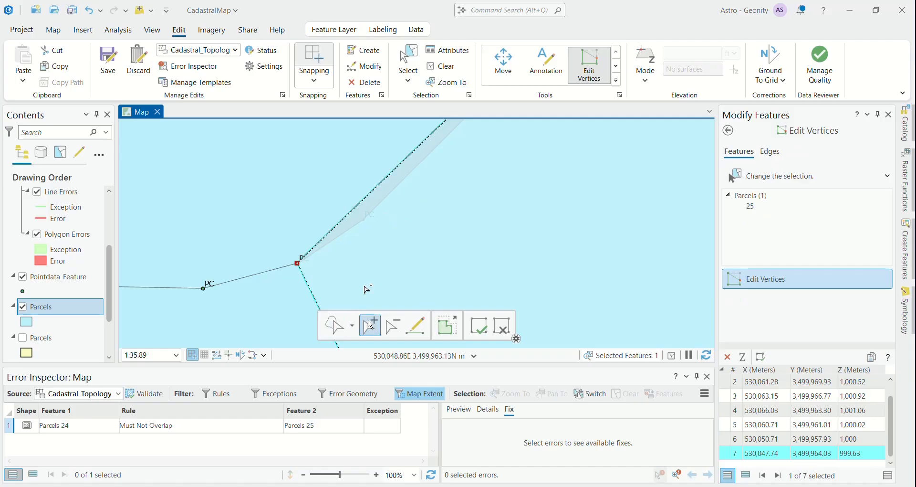
pyautogui.click(353, 211)
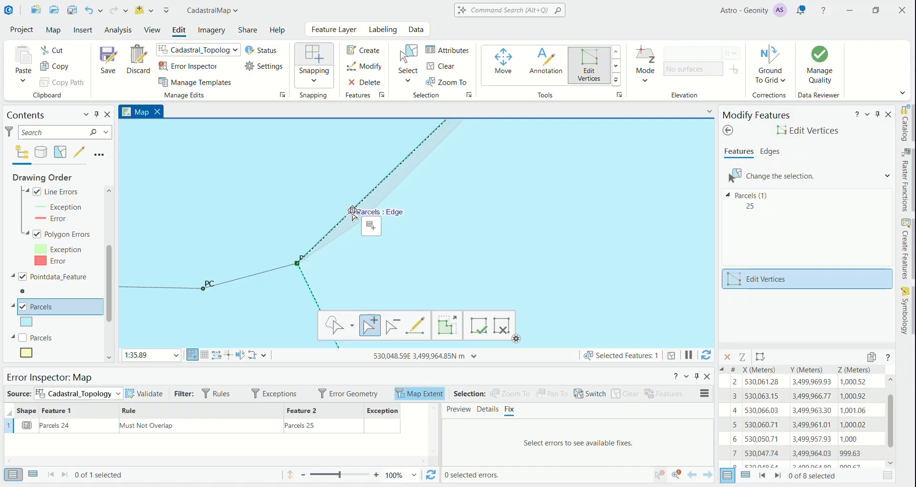
pyautogui.moveTo(353, 211); pyautogui.dragTo(363, 218)
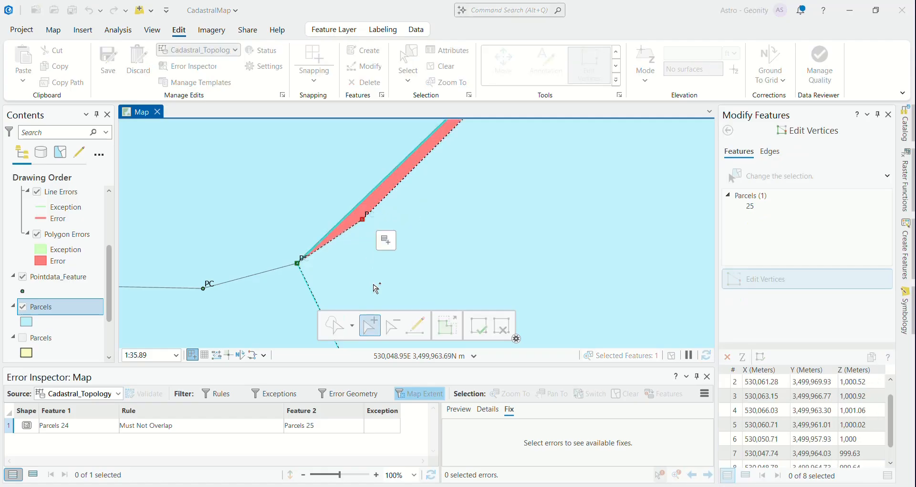
pyautogui.click(109, 67)
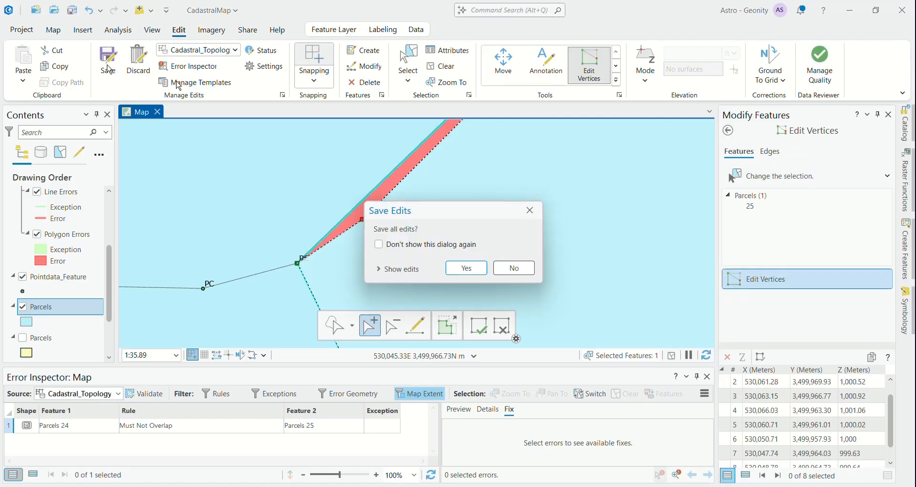
pyautogui.click(529, 210)
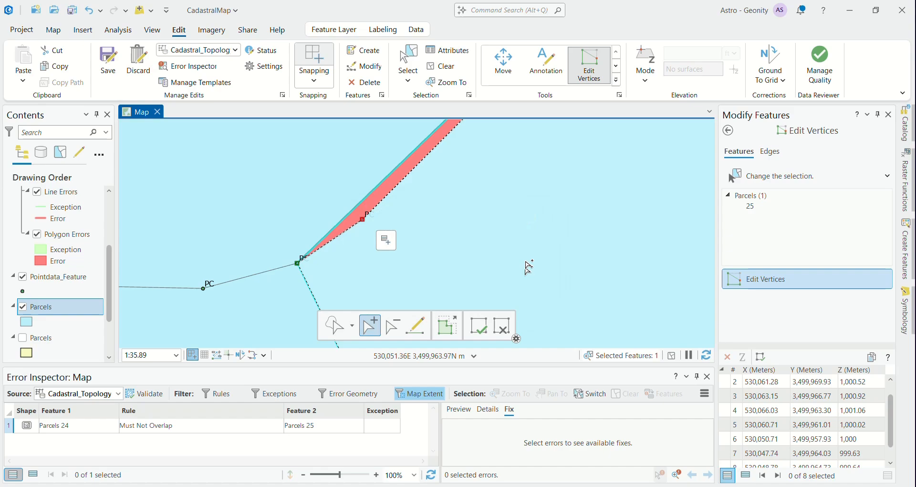
# Step: Inspect parcel 25's reshaped edge and select the neighbouring parcel 24 northwest of the overlap
pyautogui.scroll(-5, 402, 258)
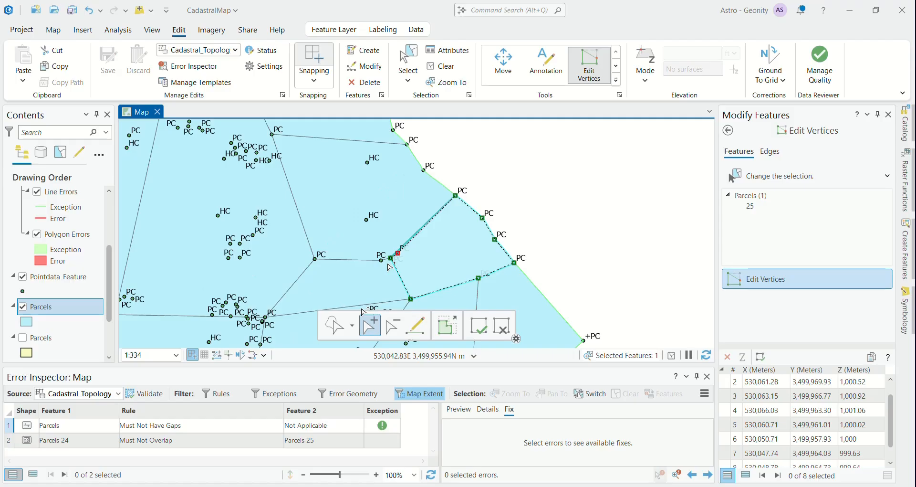
pyautogui.scroll(10, 390, 267)
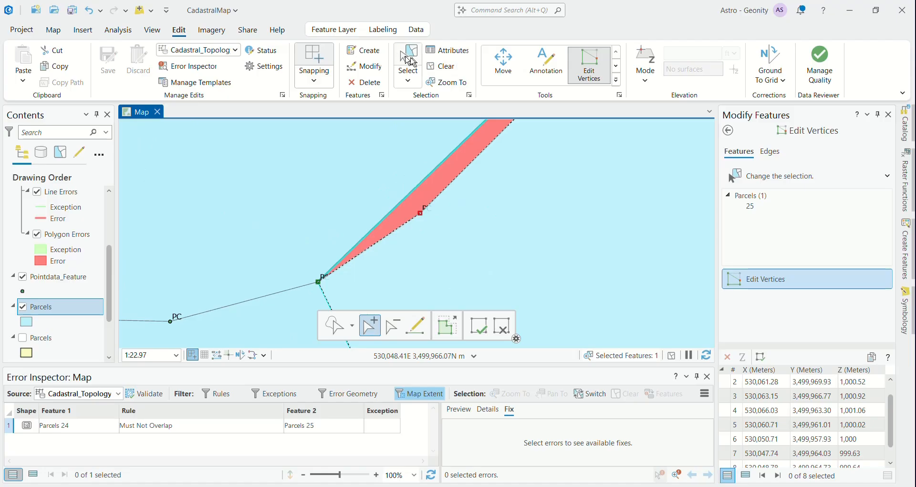
pyautogui.click(409, 60)
pyautogui.click(304, 139)
pyautogui.click(380, 219)
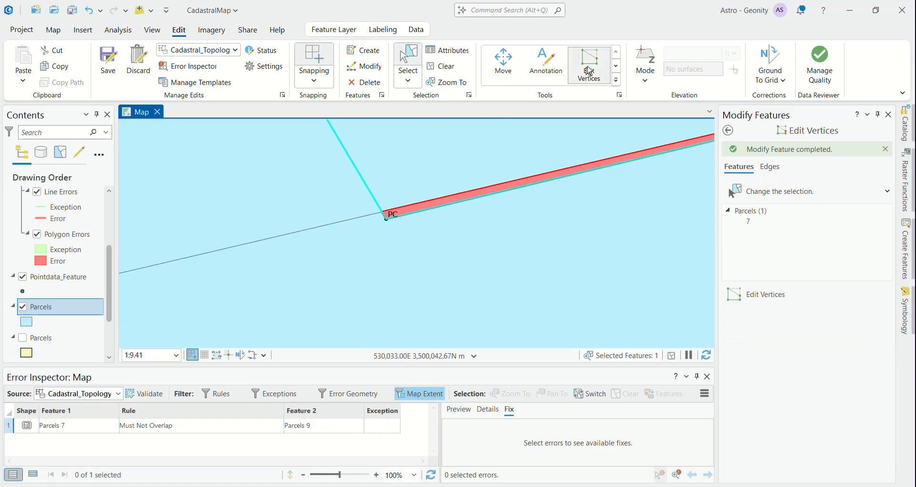
# Step: Move parcel 7's corner vertex at the overlap with parcel 9 to meet the neighbouring boundary, and save the edits
pyautogui.click(384, 220)
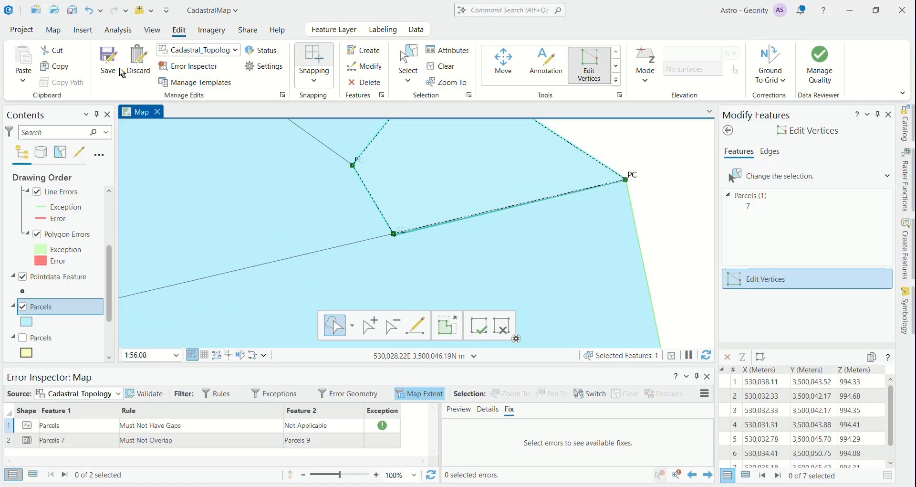
pyautogui.click(108, 57)
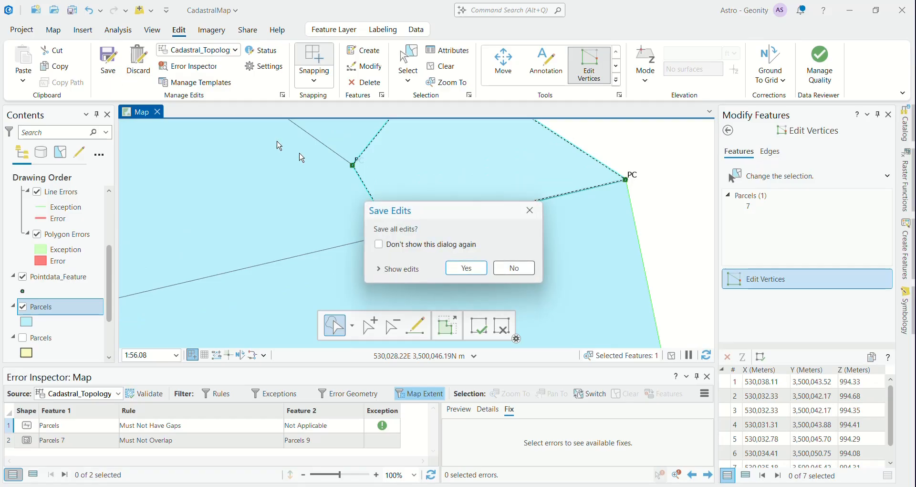
pyautogui.click(466, 267)
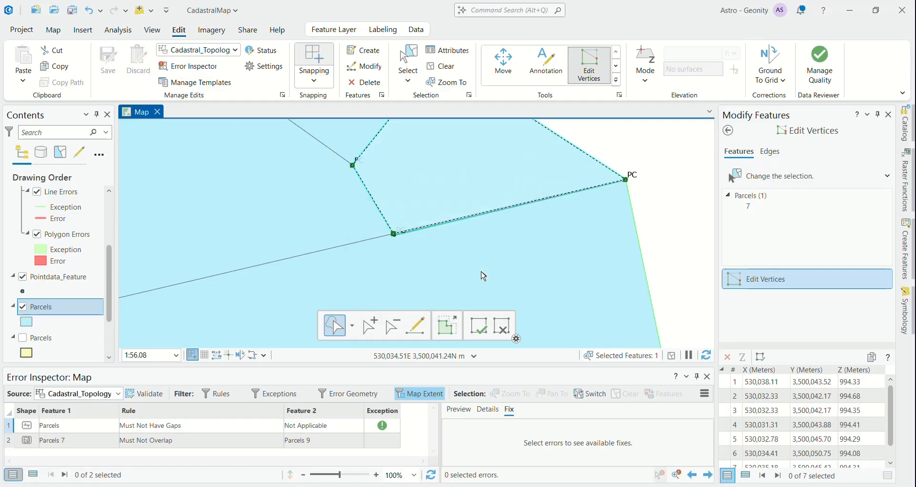
# Step: Save all parcel edits and close the Error Inspector
pyautogui.click(407, 57)
pyautogui.click(461, 207)
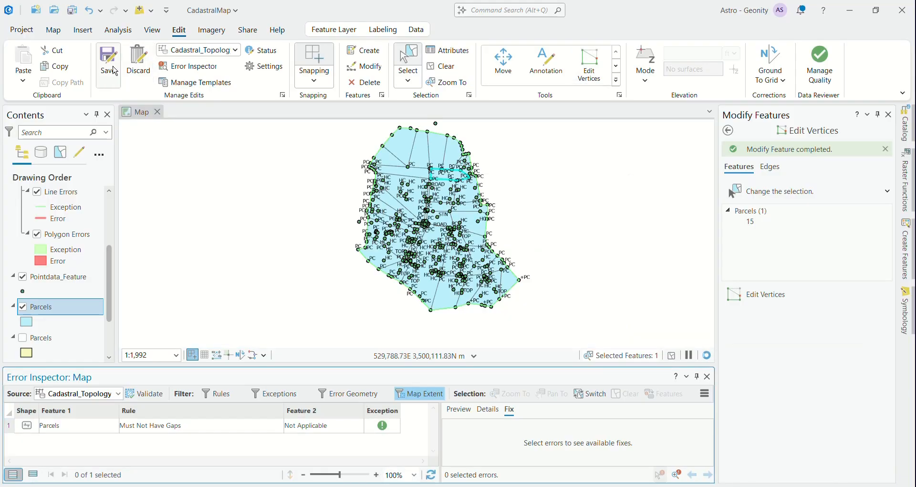
pyautogui.click(114, 71)
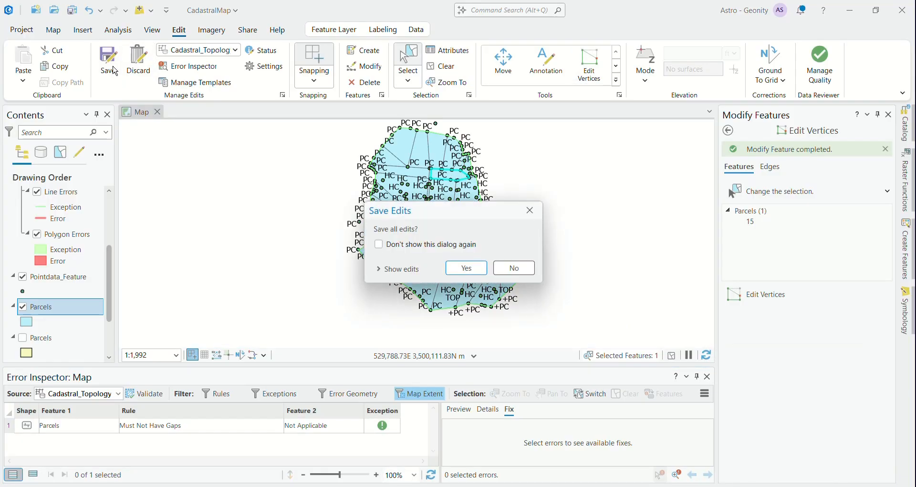
pyautogui.click(477, 267)
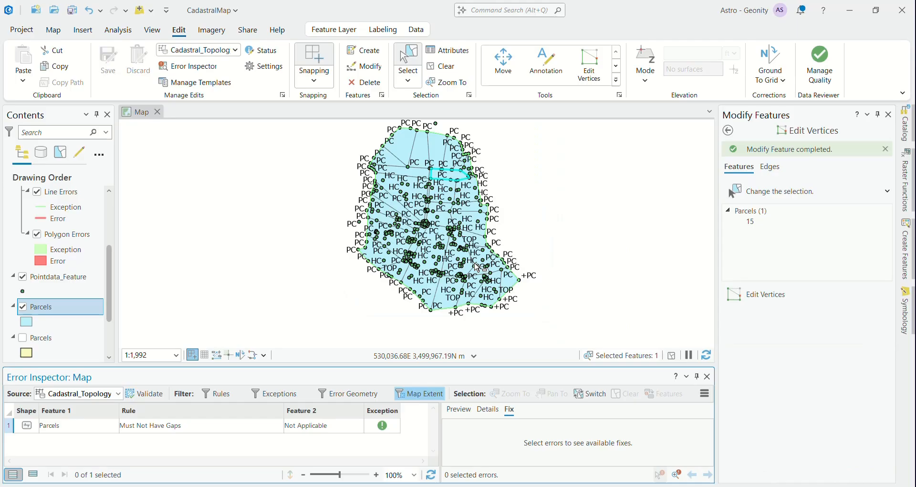
pyautogui.click(707, 376)
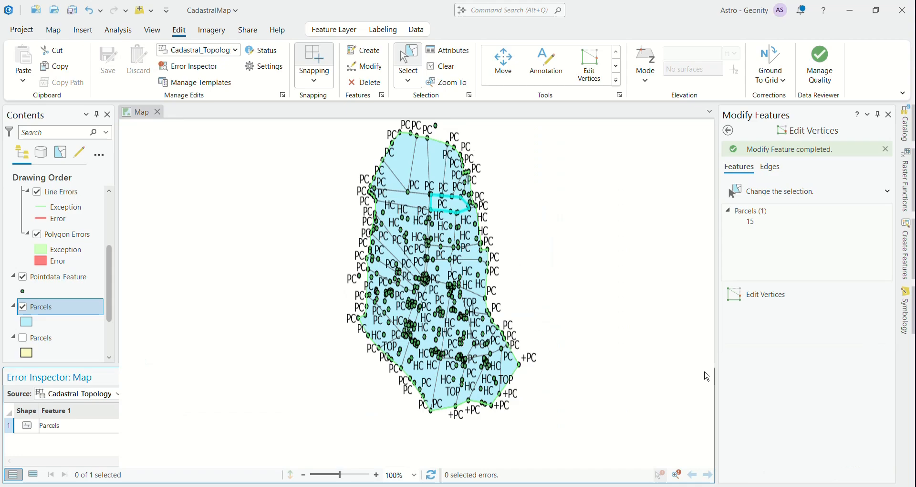
# Step: Create an ISO portrait A2 layout and insert a frame of the parcel map spanning most of the page width around its middle
pyautogui.click(82, 38)
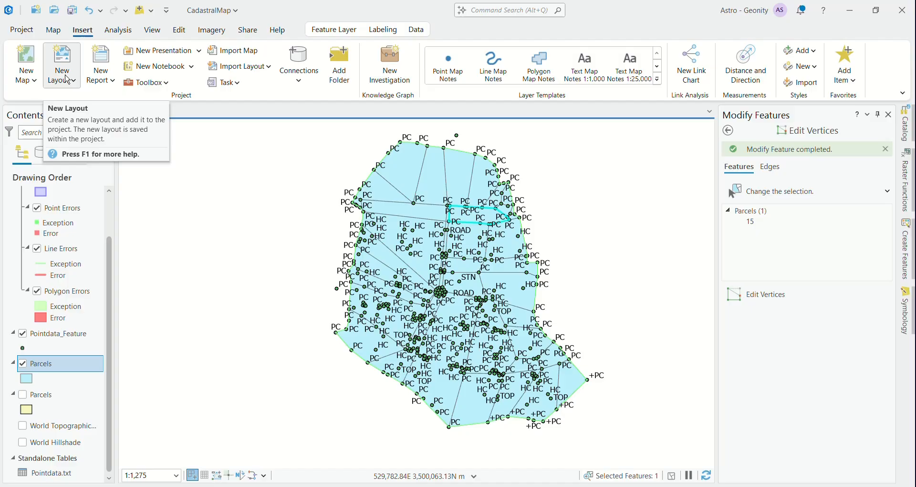
pyautogui.click(68, 79)
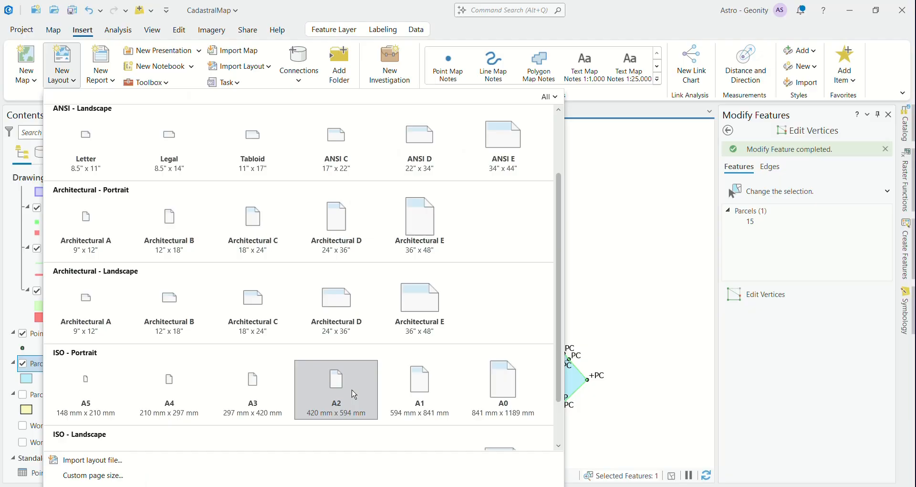
pyautogui.click(354, 394)
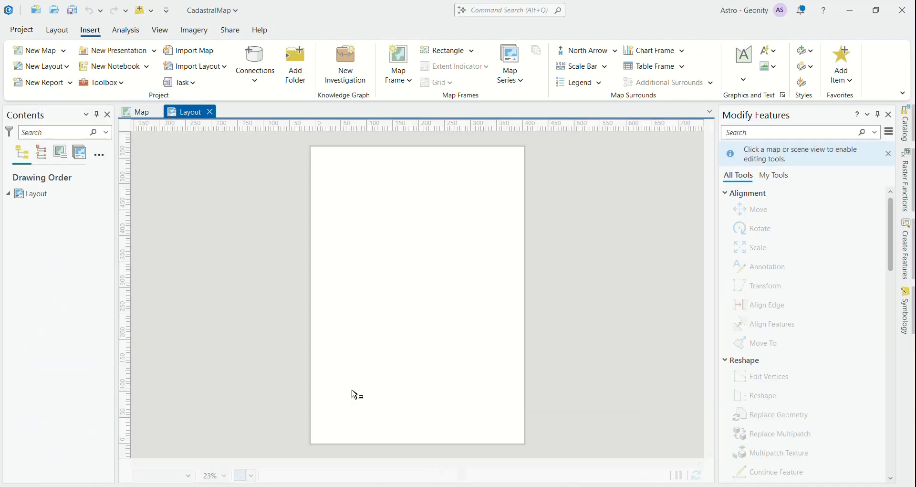
pyautogui.click(403, 81)
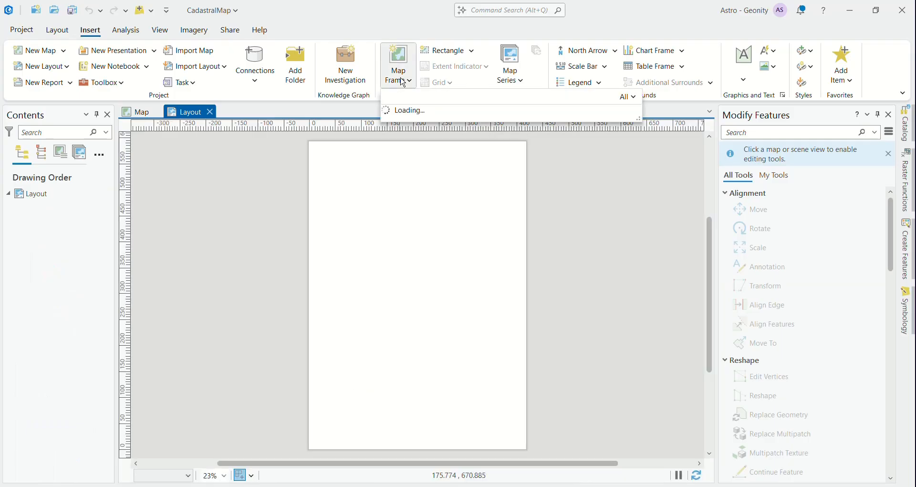
pyautogui.click(495, 152)
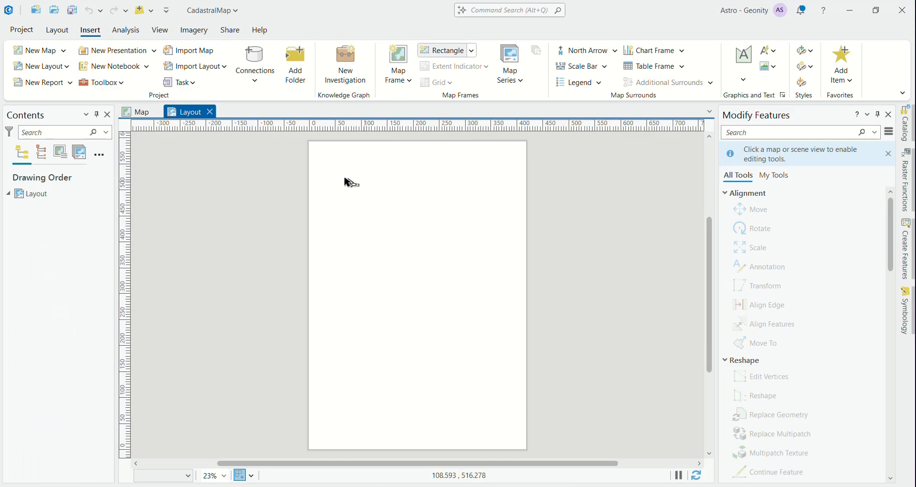
pyautogui.moveTo(323, 195); pyautogui.dragTo(509, 365)
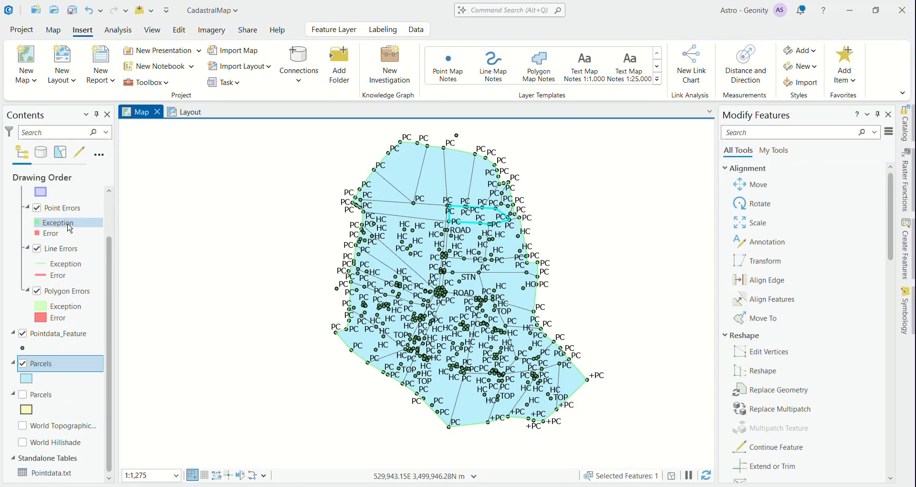
# Step: Remove the duplicate yellow Parcels layer and the Cadastral_Topology layer, and display only the blue Parcels layer in the layout
pyautogui.click(22, 363)
pyautogui.rightClick(33, 398)
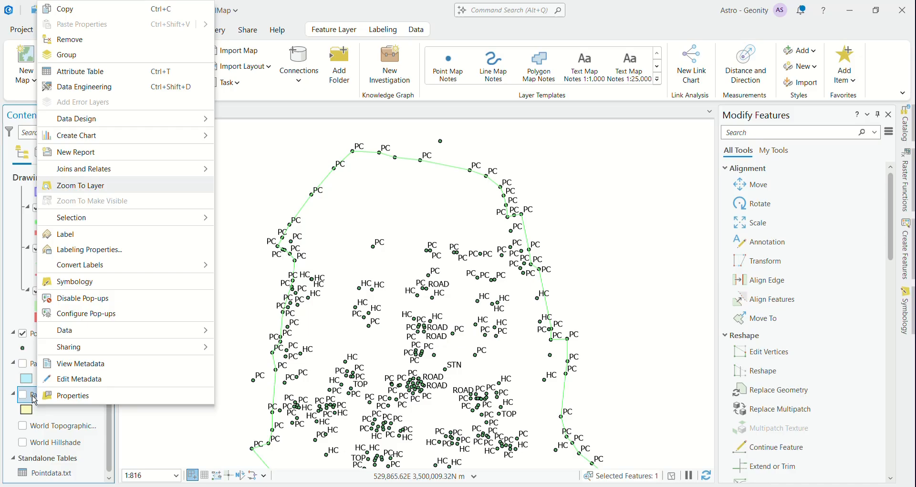
pyautogui.click(69, 39)
pyautogui.click(55, 210)
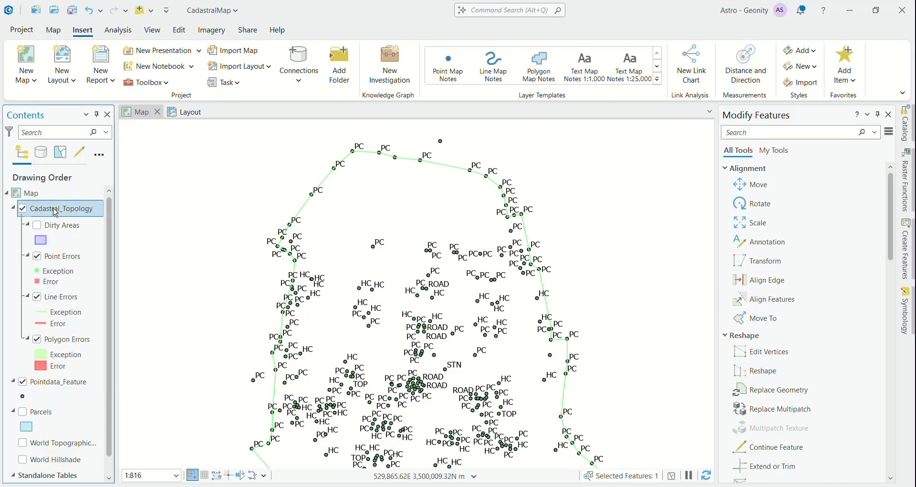
pyautogui.press('Delete')
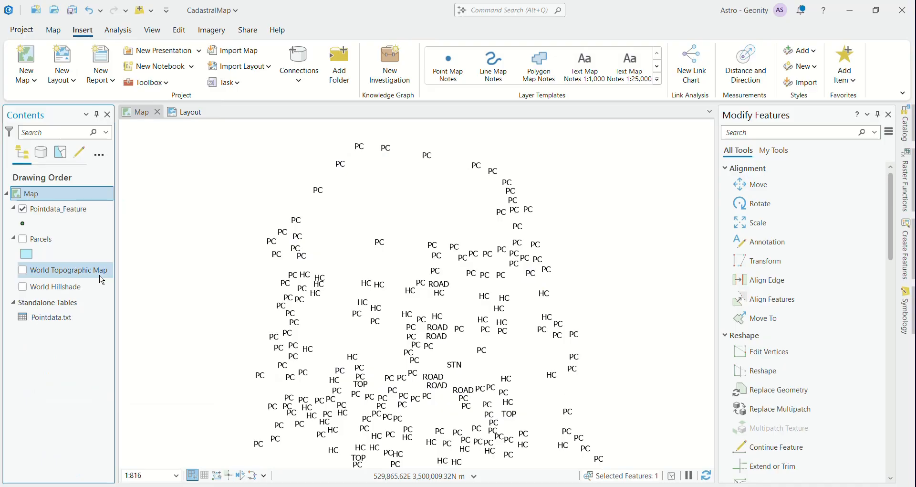
pyautogui.click(184, 111)
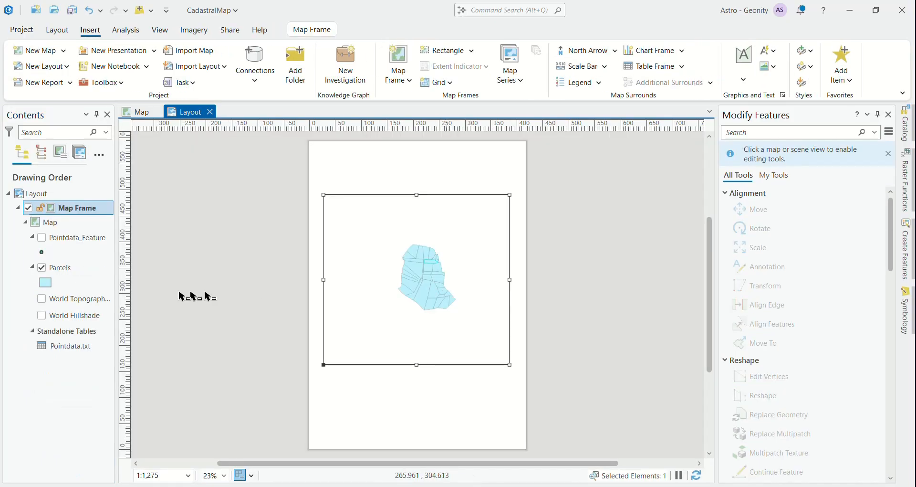
# Step: Open the attribute table of the Parcels layer in the map view and select the northwesternmost large parcel
pyautogui.rightClick(65, 270)
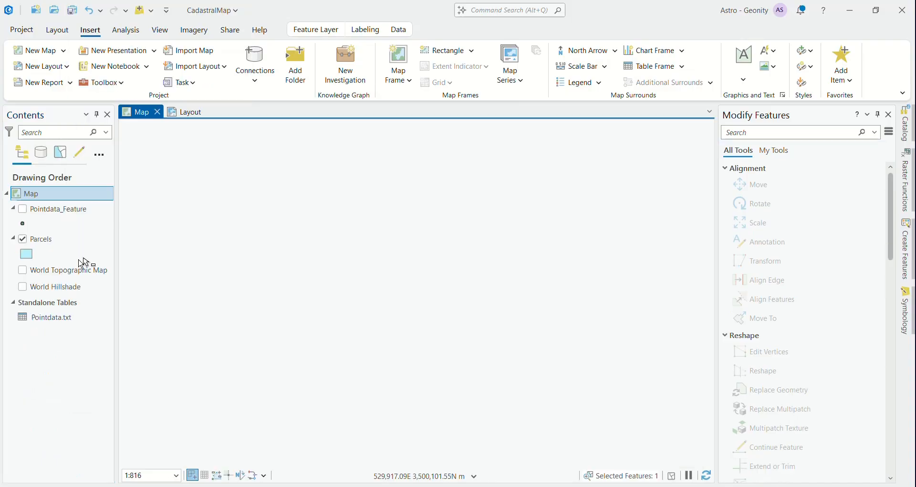
pyautogui.click(43, 244)
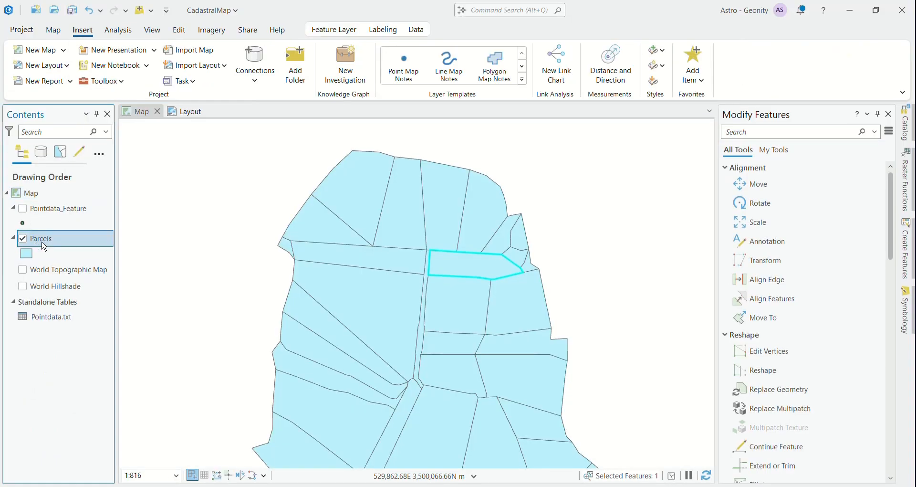
pyautogui.hotkey('ctrl', 't')
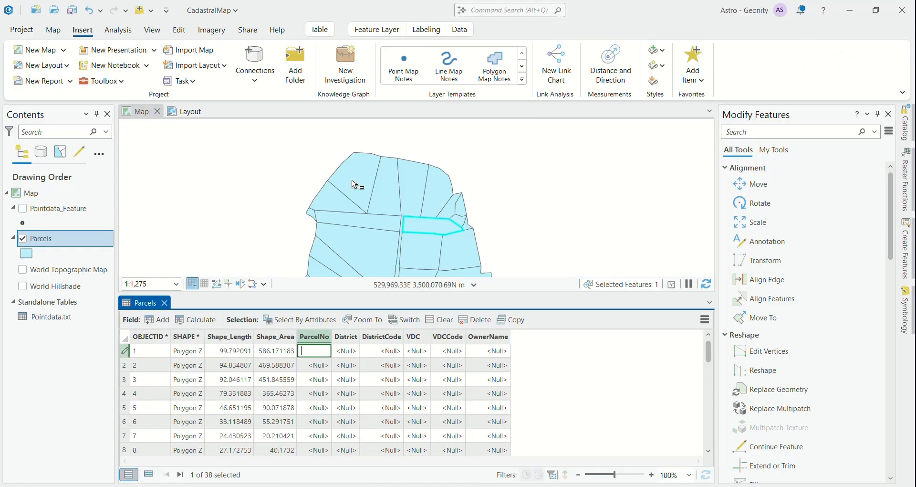
pyautogui.click(353, 184)
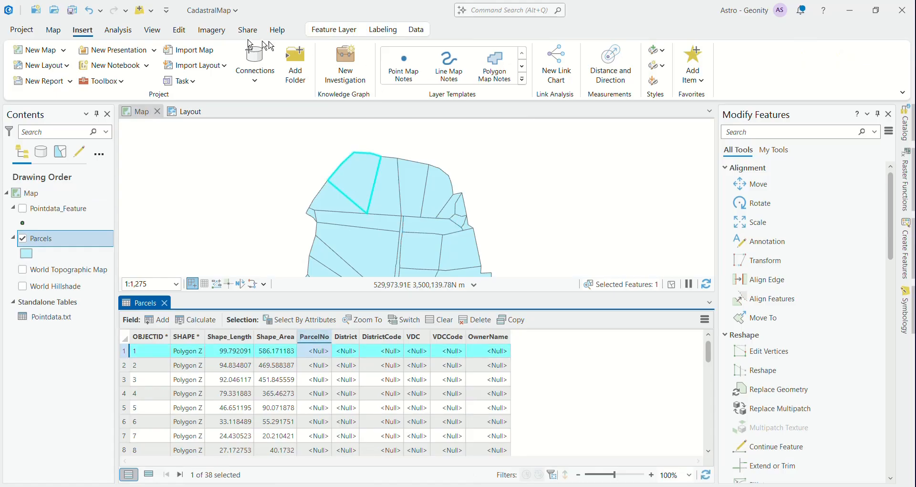
# Step: Show the selected feature's attributes and set ParcelNo to 1 for this parcel and to 3 for the parcel southwest of it
pyautogui.click(179, 30)
pyautogui.click(443, 50)
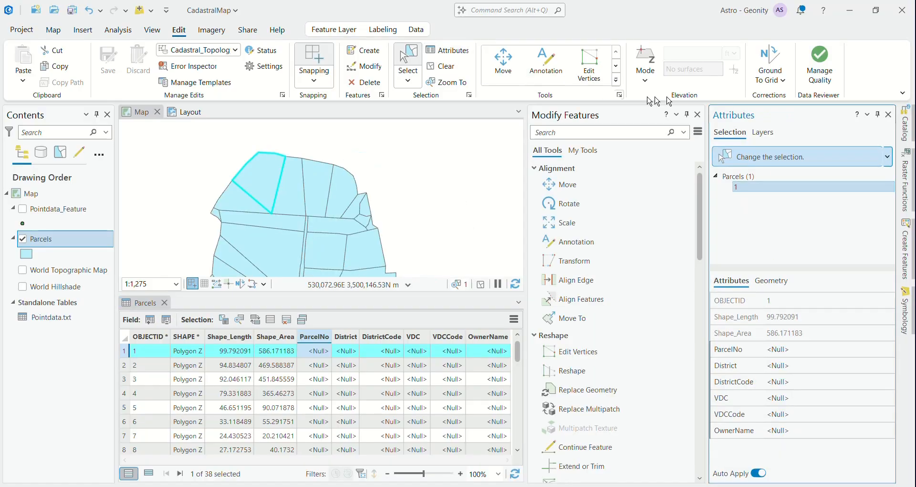
pyautogui.click(698, 115)
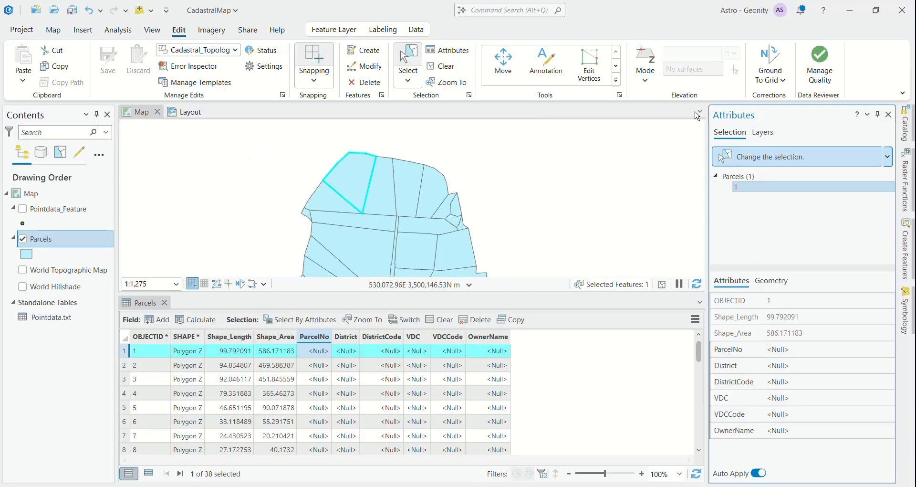
pyautogui.click(165, 303)
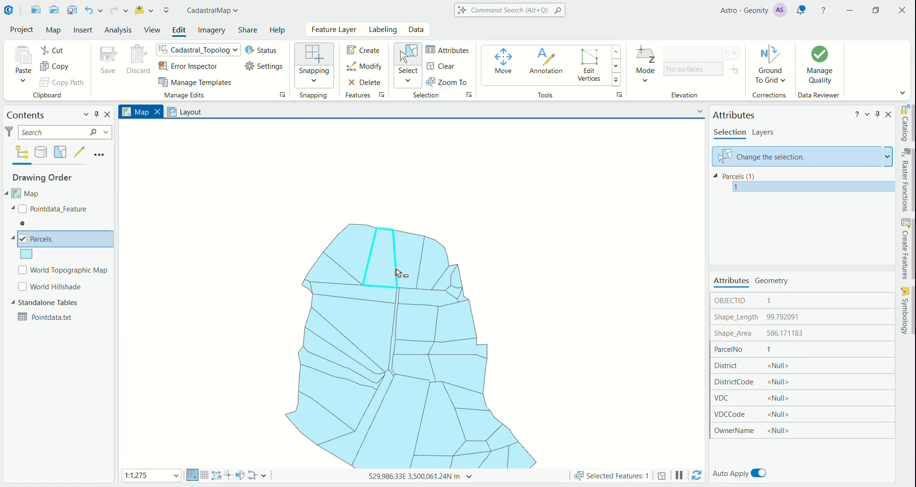
pyautogui.click(328, 265)
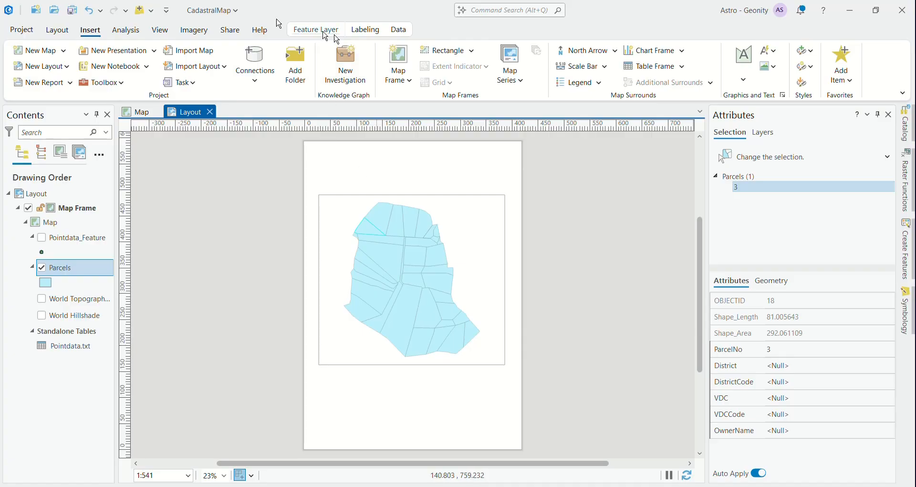
# Step: Export the layout as a JPEG at 300 DPI with 24-bit True Color depth
pyautogui.click(230, 29)
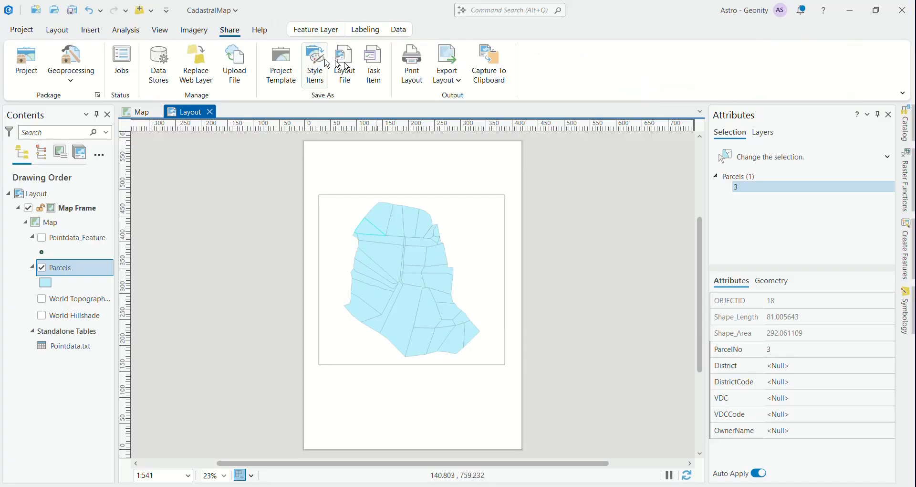
pyautogui.click(461, 76)
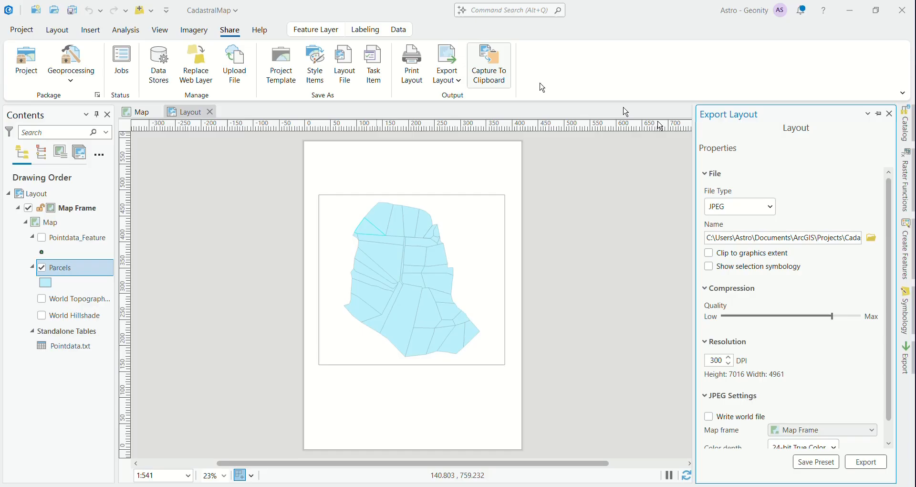
pyautogui.scroll(-1, 792, 287)
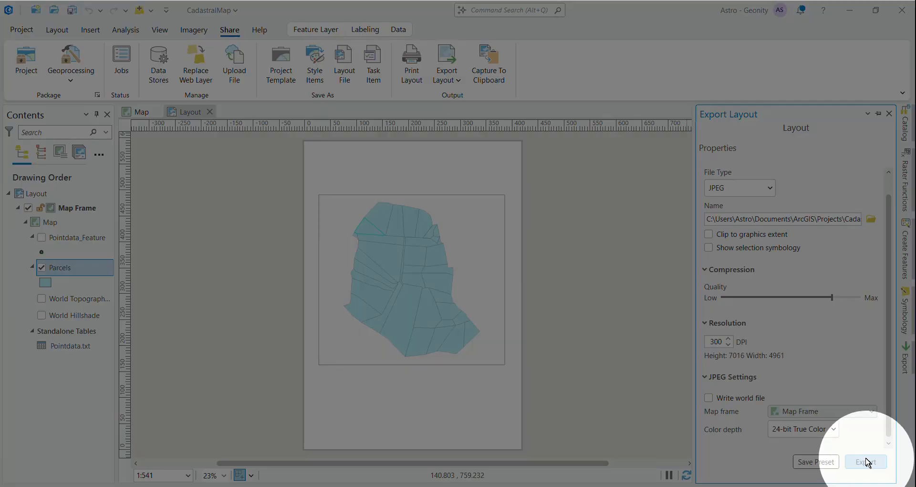
pyautogui.click(866, 461)
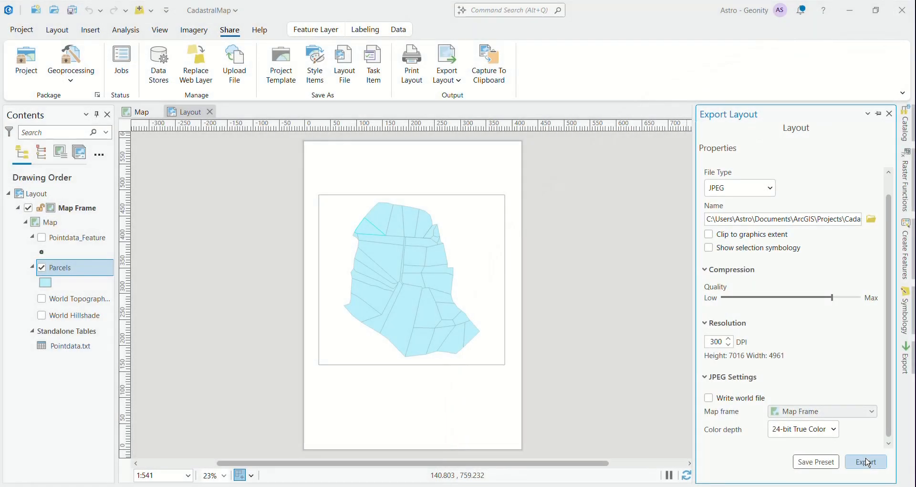